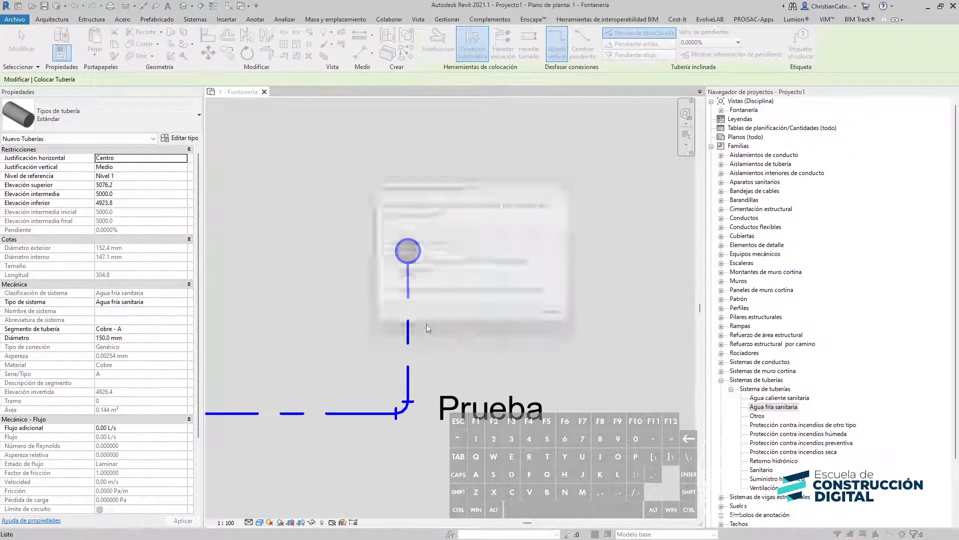
- End pipe placement and inspect the properties of the short horizontal pipe and the vertical riser in the plan
{"action": "key", "text": "Escape"}
{"action": "key", "text": "Escape"}
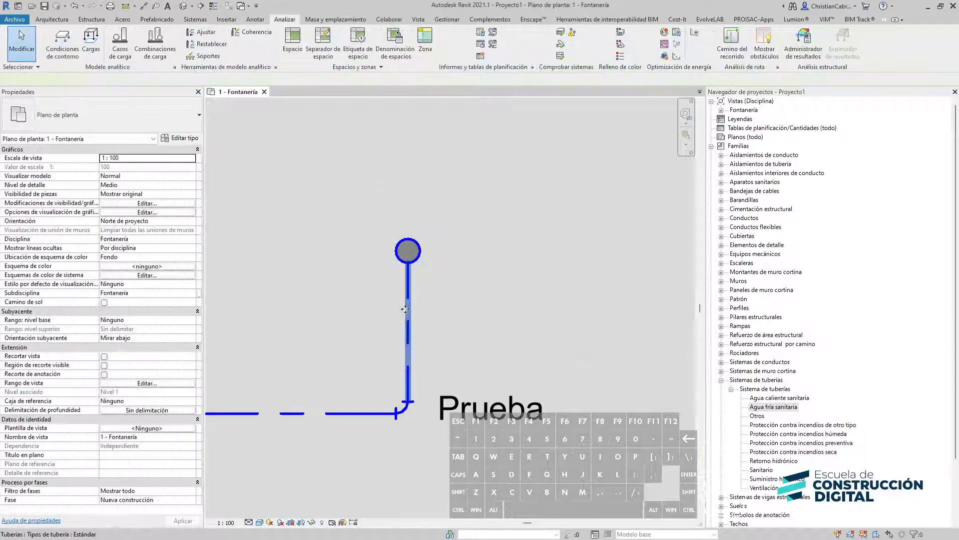
{"action": "left_click", "coordinate": [406, 314]}
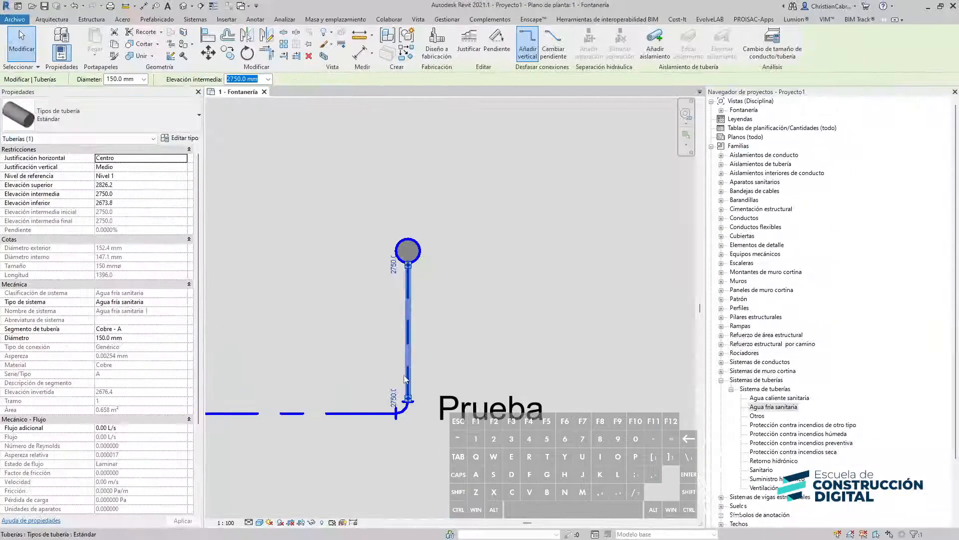
{"action": "left_click", "coordinate": [399, 460]}
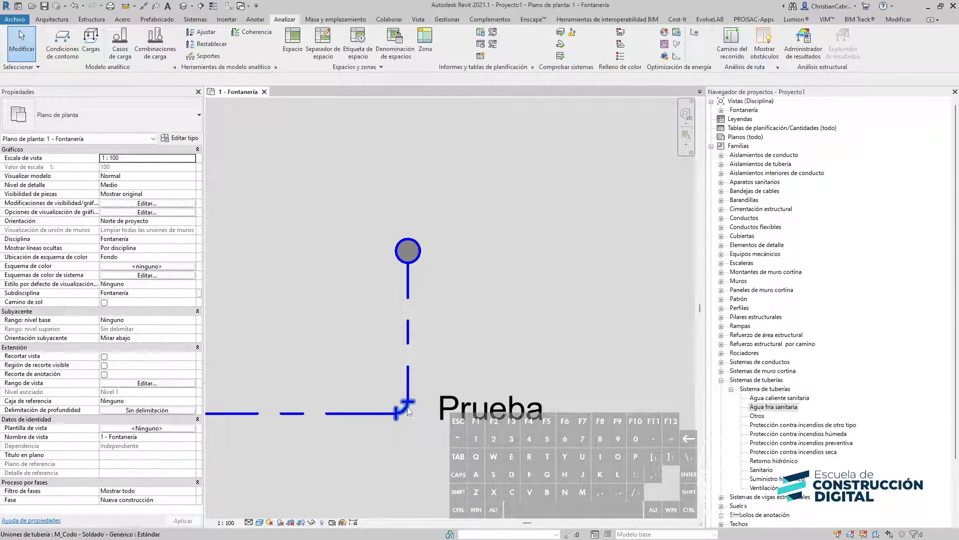
{"action": "left_click", "coordinate": [413, 255]}
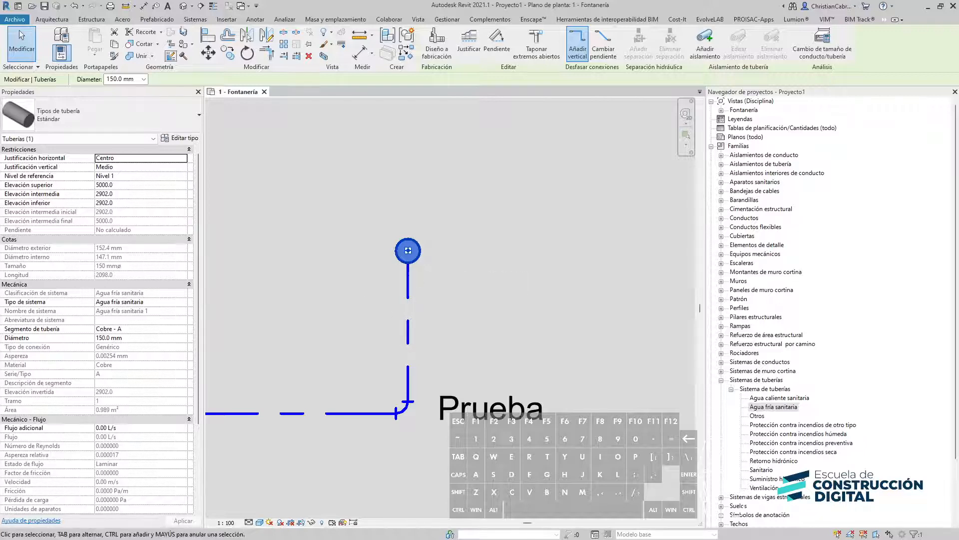
- Open the default 3D view and set its detail level to Alto
{"action": "left_click", "coordinate": [183, 7]}
{"action": "scroll", "coordinate": [524, 364], "scroll_direction": "up", "scroll_amount": 3}
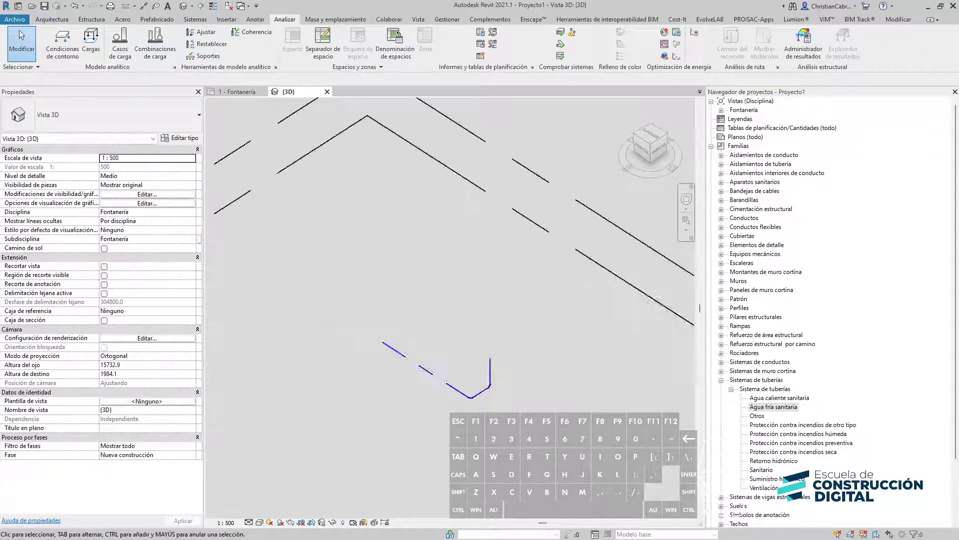
{"action": "scroll", "coordinate": [477, 410], "scroll_direction": "up", "scroll_amount": 4}
{"action": "left_click", "coordinate": [250, 522]}
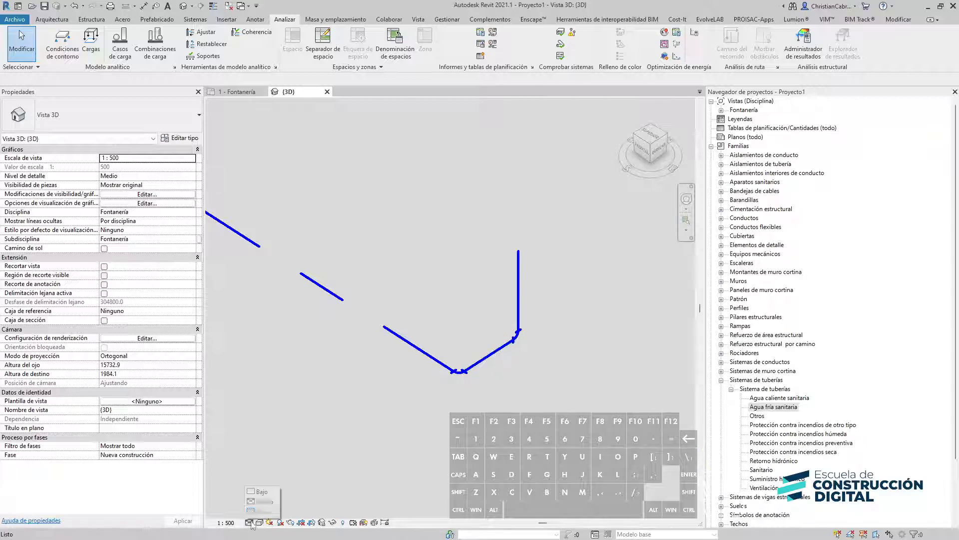
{"action": "left_click", "coordinate": [261, 509]}
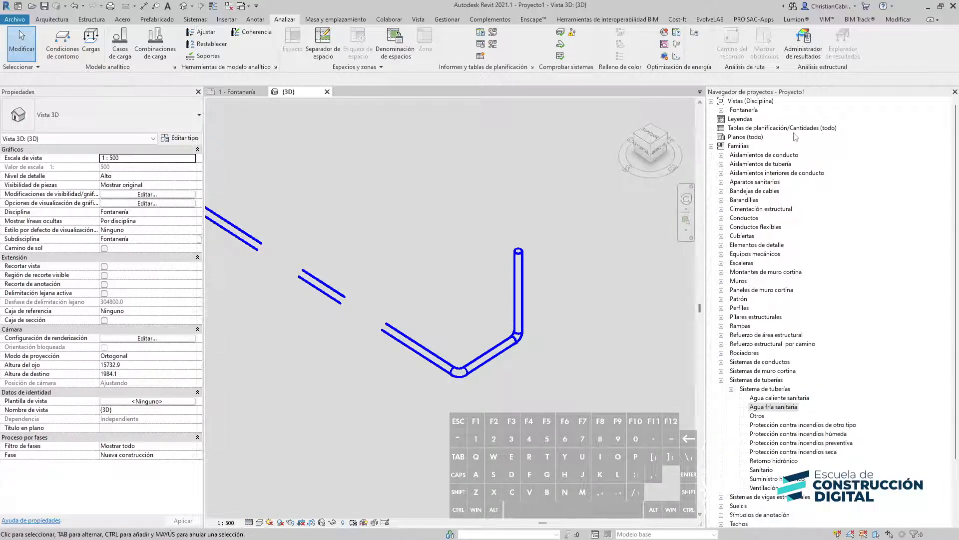
- Return to the 1 - Fontanería floor plan with the pipe run and the Prueba text in view
{"action": "left_click", "coordinate": [237, 92]}
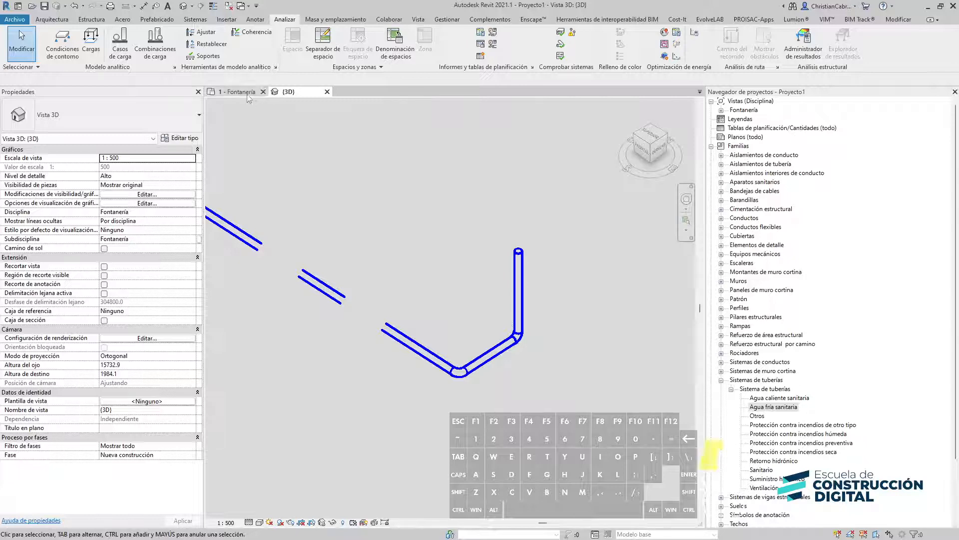
{"action": "scroll", "coordinate": [475, 334], "scroll_direction": "down", "scroll_amount": 4}
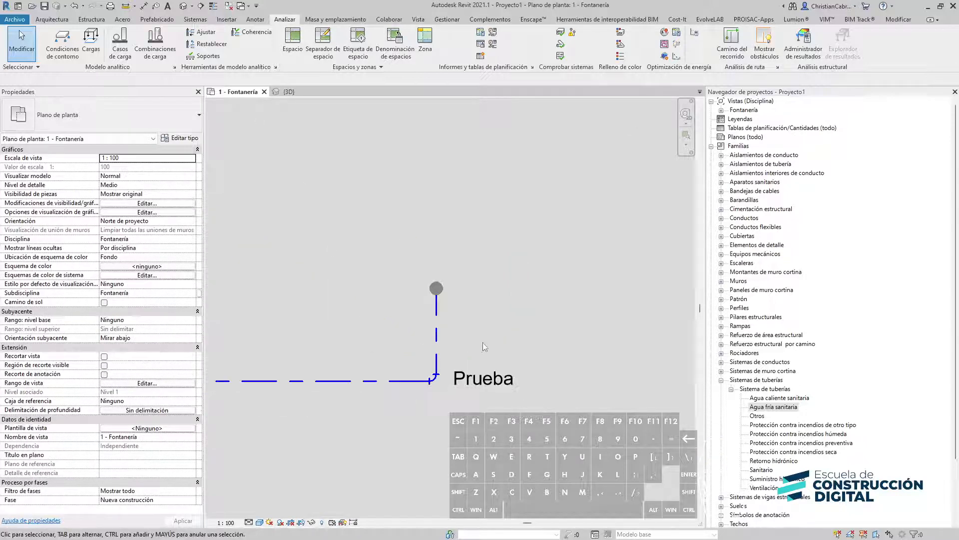
{"action": "middle_click_drag", "start_coordinate": [482, 343], "coordinate": [453, 346]}
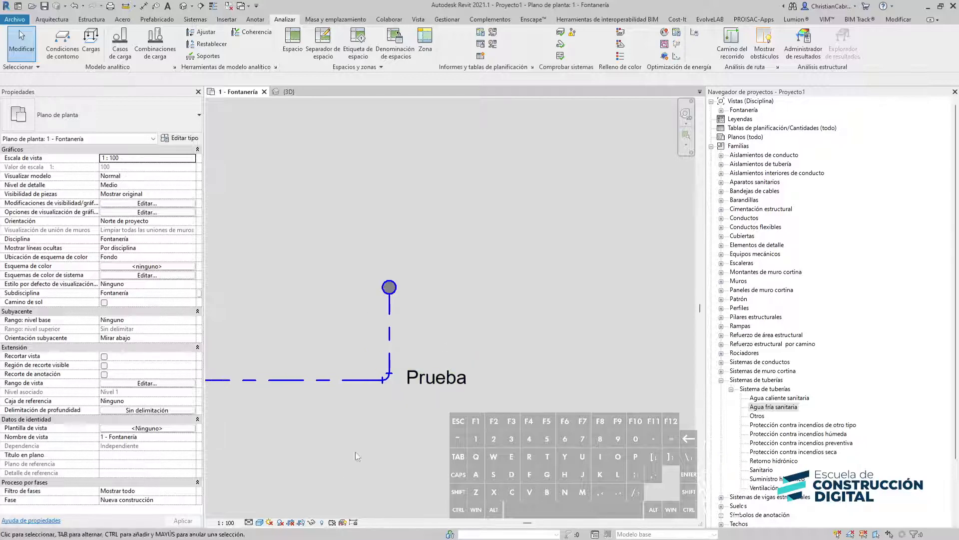
- Try a 1:25 view scale on the floor plan and restore 1:100
{"action": "left_click", "coordinate": [230, 522]}
{"action": "left_click", "coordinate": [236, 437]}
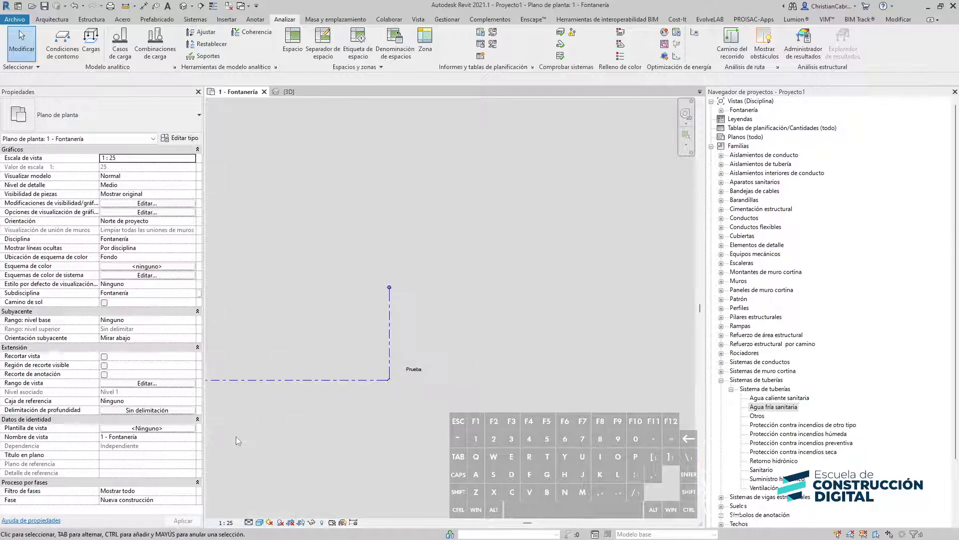
{"action": "left_click", "coordinate": [226, 522]}
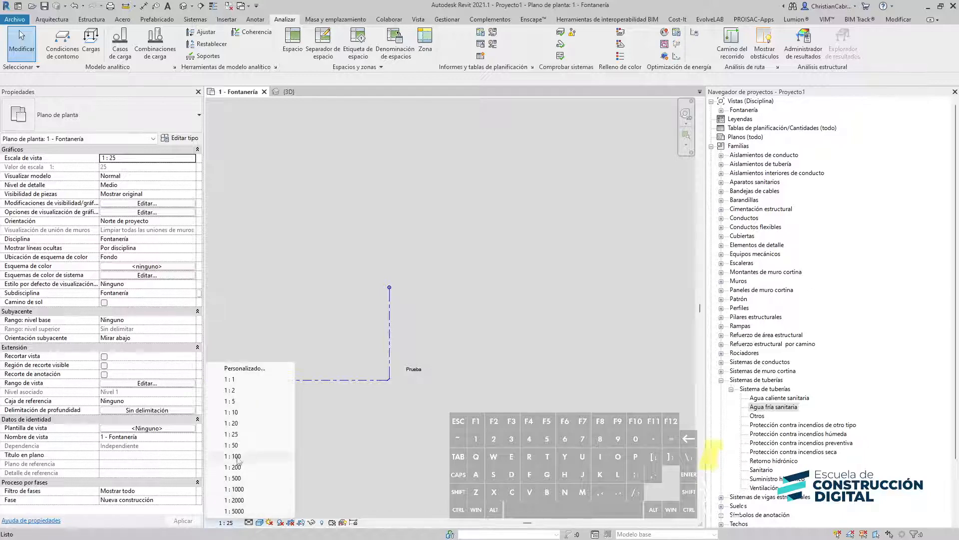
{"action": "left_click", "coordinate": [236, 456]}
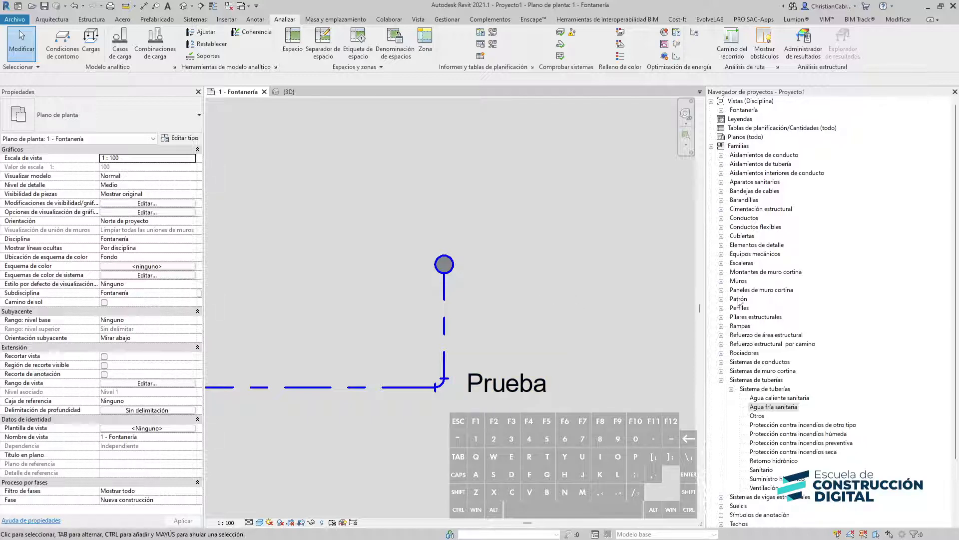
- Review the view filters in the floor plan's visibility/graphics overrides and close them without changes
{"action": "scroll", "coordinate": [772, 367], "scroll_direction": "down", "scroll_amount": 1}
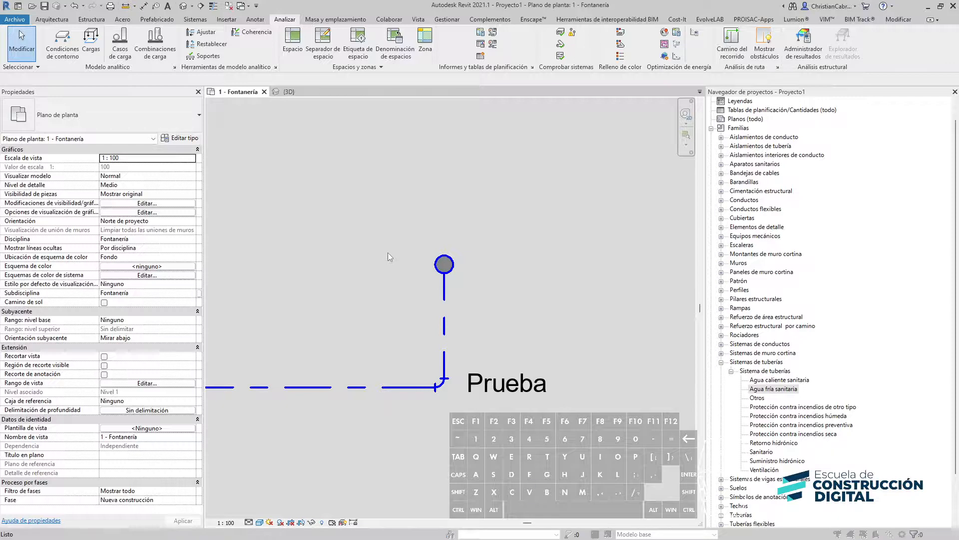
{"action": "key", "text": "v"}
{"action": "key", "text": "v"}
{"action": "left_click", "coordinate": [380, 69]}
{"action": "key", "text": "ctrl+2"}
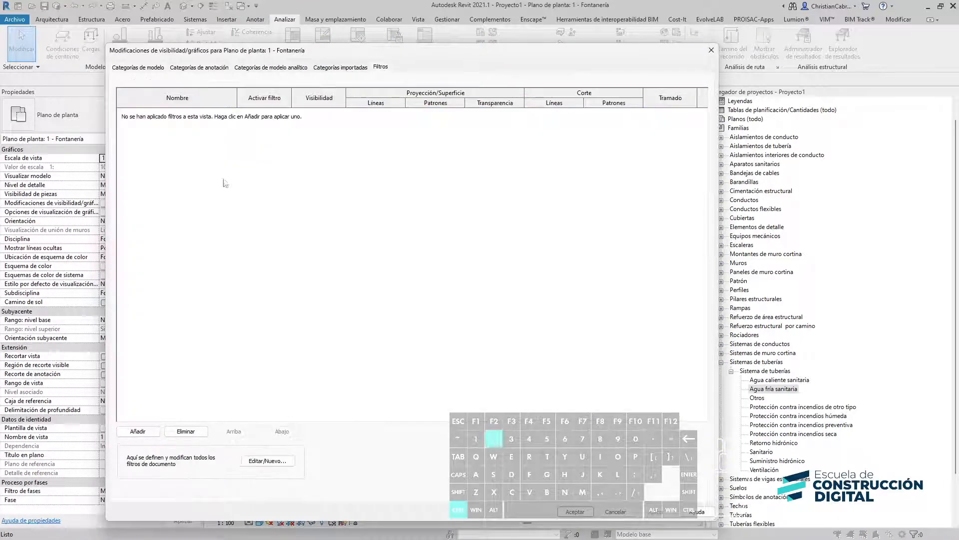
{"action": "left_click_drag", "start_coordinate": [121, 111], "coordinate": [533, 254], "text": "ctrl"}
{"action": "left_click_drag", "start_coordinate": [213, 201], "coordinate": [289, 338], "text": "ctrl+shift"}
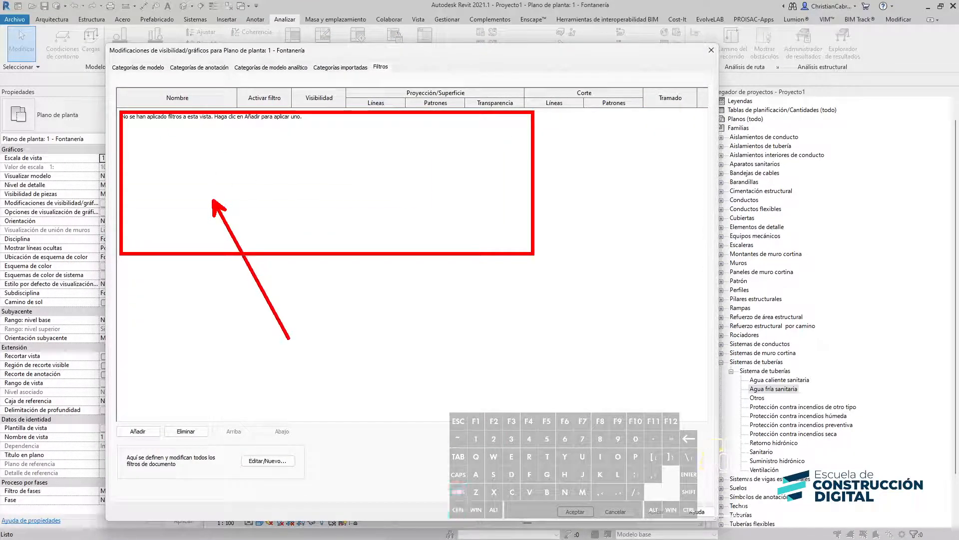
{"action": "key", "text": "Escape"}
{"action": "key", "text": "Escape"}
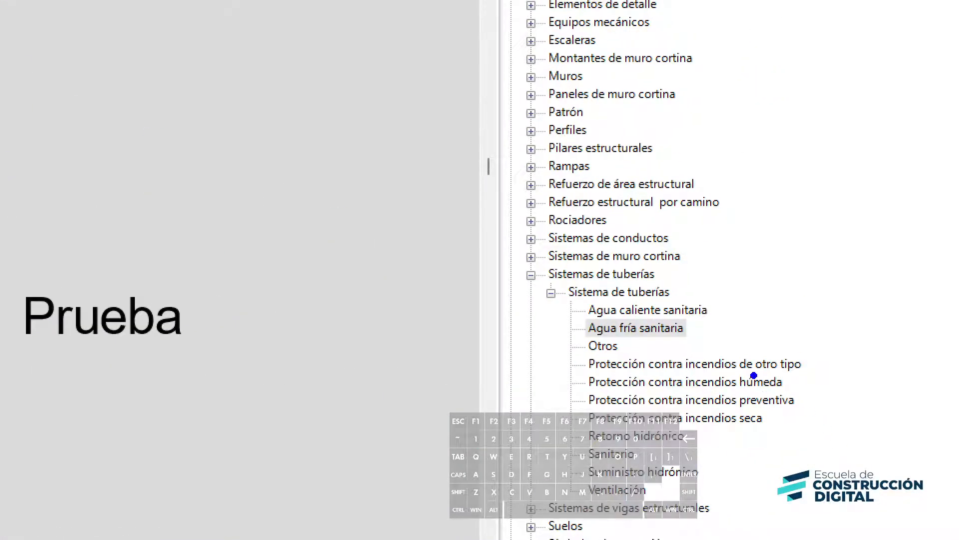
- Examine the system types listed for Sistema de tuberías among the project's families
{"action": "key", "text": "ctrl"}
{"action": "left_click_drag", "start_coordinate": [501, 258], "coordinate": [735, 350], "text": "ctrl"}
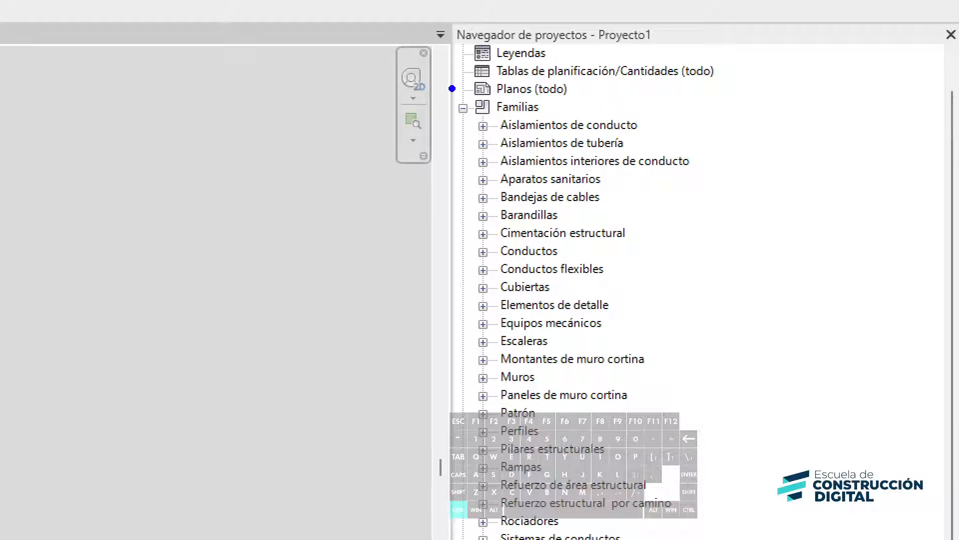
{"action": "mouse_move", "coordinate": [445, 99]}
{"action": "left_mouse_down", "text": "ctrl"}
{"action": "mouse_move", "coordinate": [529, 143]}
{"action": "mouse_move", "coordinate": [571, 130]}
{"action": "left_mouse_up", "text": "ctrl"}
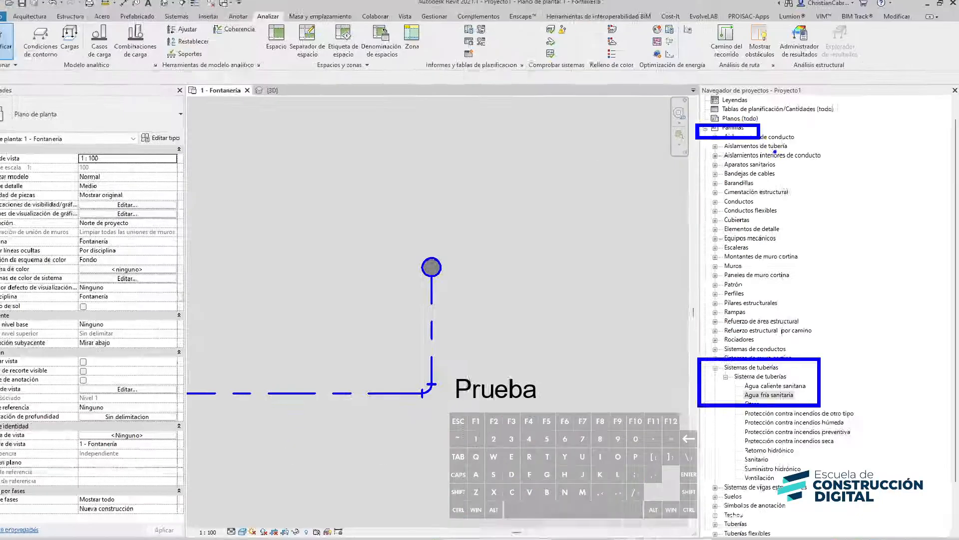
{"action": "scroll", "coordinate": [885, 426], "scroll_direction": "down", "scroll_amount": 3}
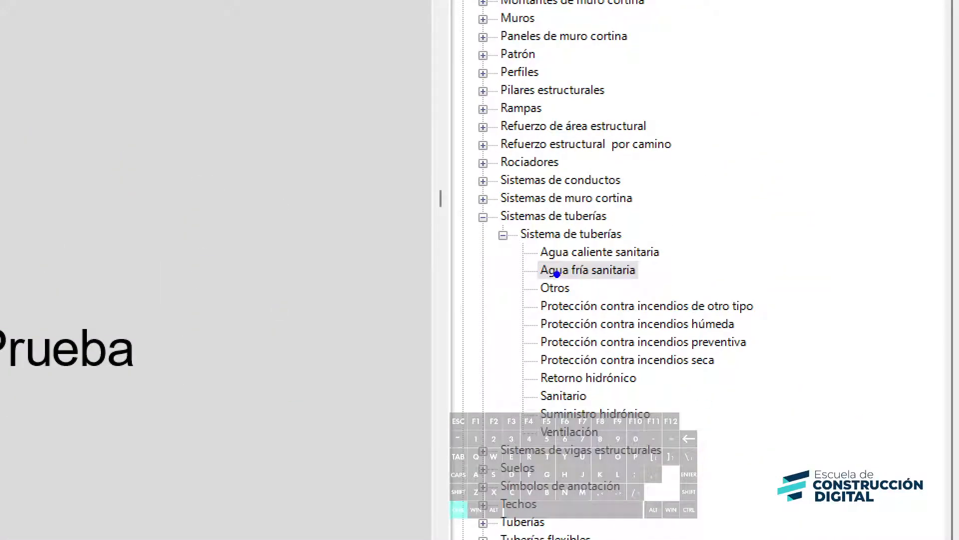
{"action": "left_click_drag", "start_coordinate": [742, 329], "coordinate": [860, 420], "text": "ctrl"}
{"action": "left_click_drag", "start_coordinate": [759, 421], "coordinate": [782, 448], "text": "ctrl"}
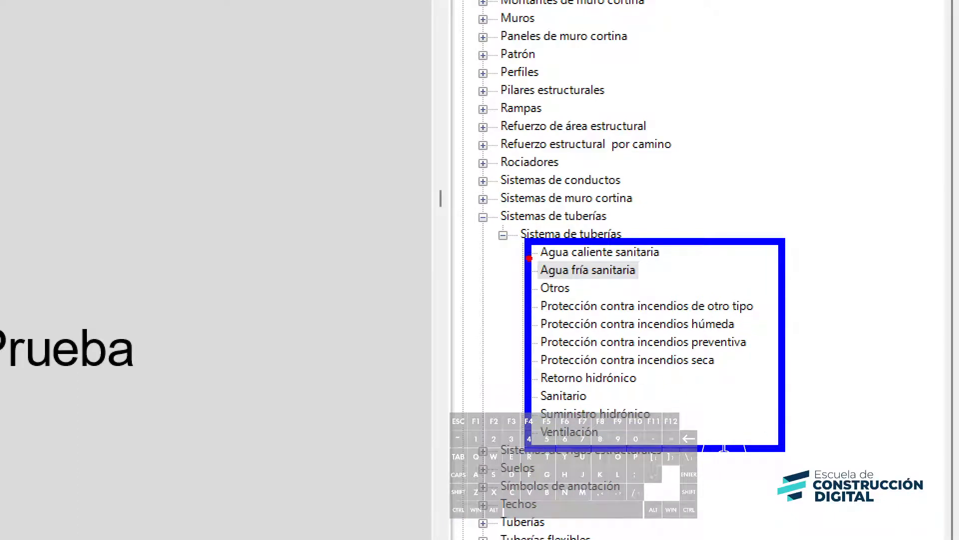
{"action": "mouse_move", "coordinate": [531, 230]}
{"action": "left_mouse_down"}
{"action": "mouse_move", "coordinate": [507, 294]}
{"action": "mouse_move", "coordinate": [507, 342]}
{"action": "mouse_move", "coordinate": [525, 372]}
{"action": "left_mouse_up"}
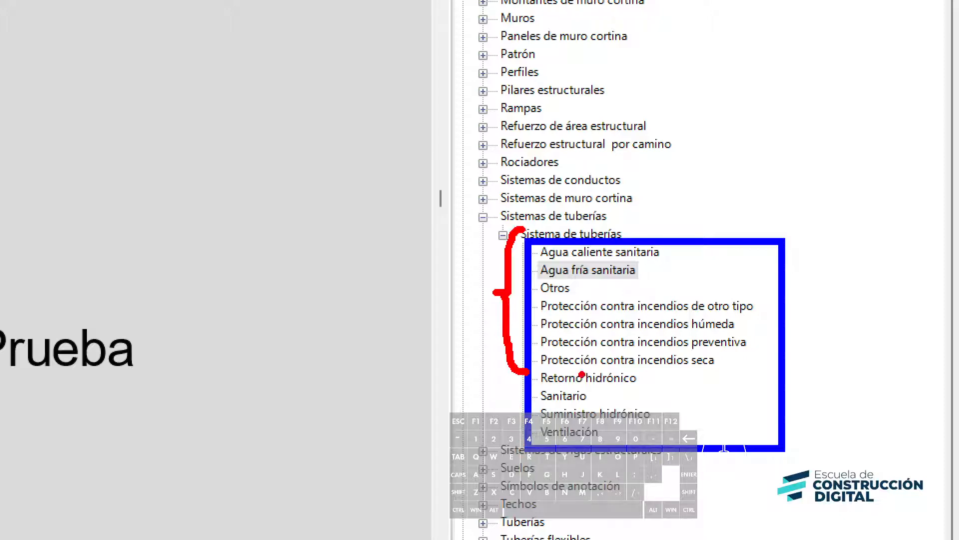
{"action": "left_click_drag", "start_coordinate": [539, 285], "coordinate": [647, 293]}
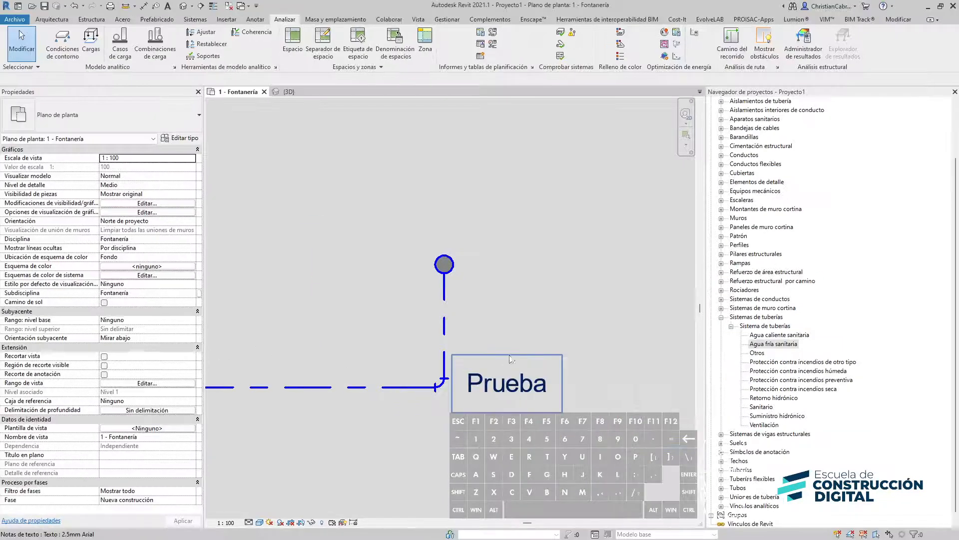
- Set the long horizontal pipe's system type to Agua caliente sanitaria and deselect it
{"action": "left_click_drag", "start_coordinate": [448, 388], "coordinate": [590, 368]}
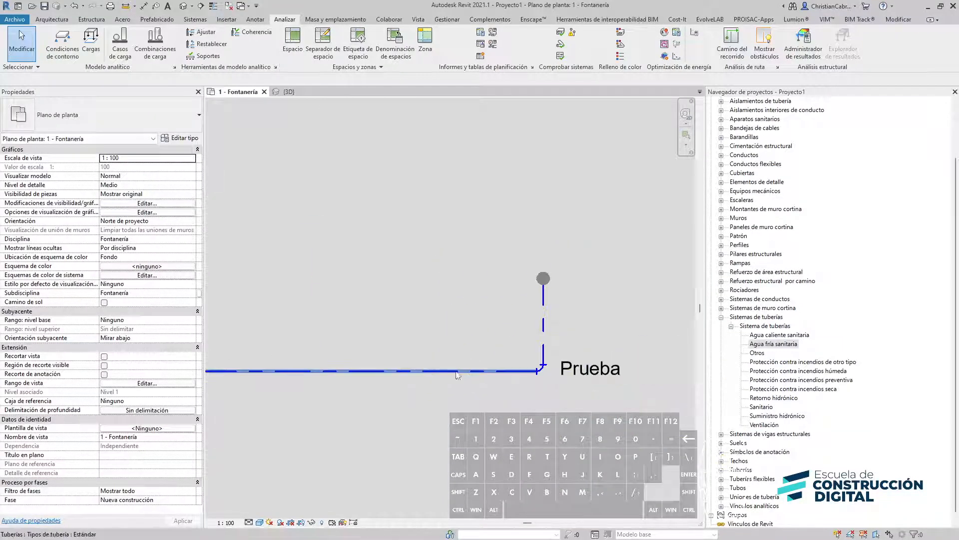
{"action": "left_click", "coordinate": [421, 371]}
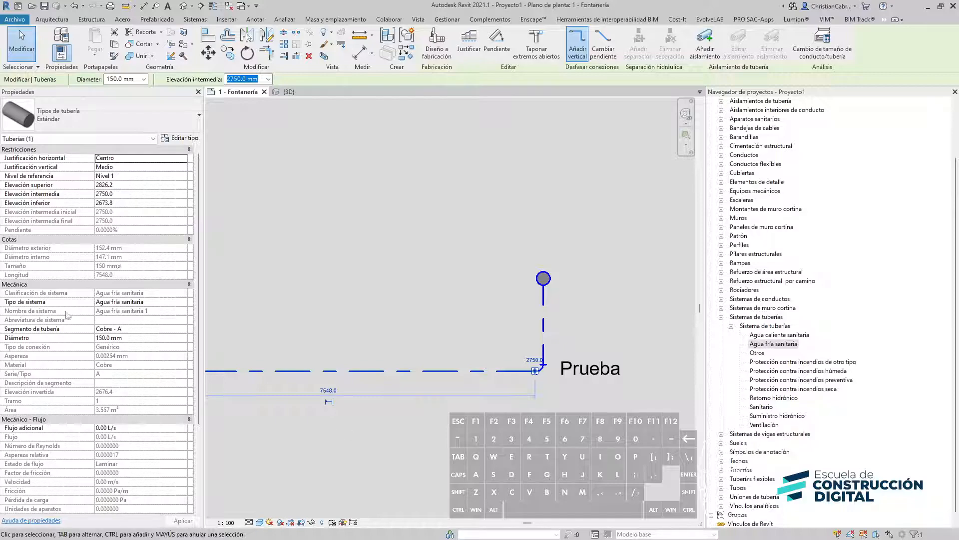
{"action": "left_click", "coordinate": [1, 312]}
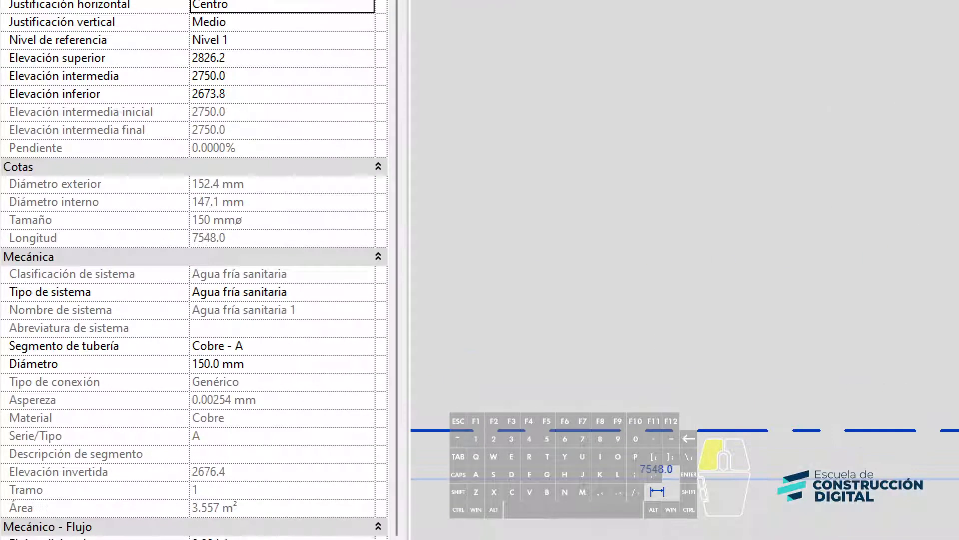
{"action": "mouse_move", "coordinate": [1, 297]}
{"action": "left_mouse_down", "text": "ctrl"}
{"action": "mouse_move", "coordinate": [109, 293]}
{"action": "mouse_move", "coordinate": [182, 306]}
{"action": "left_mouse_up", "text": "ctrl"}
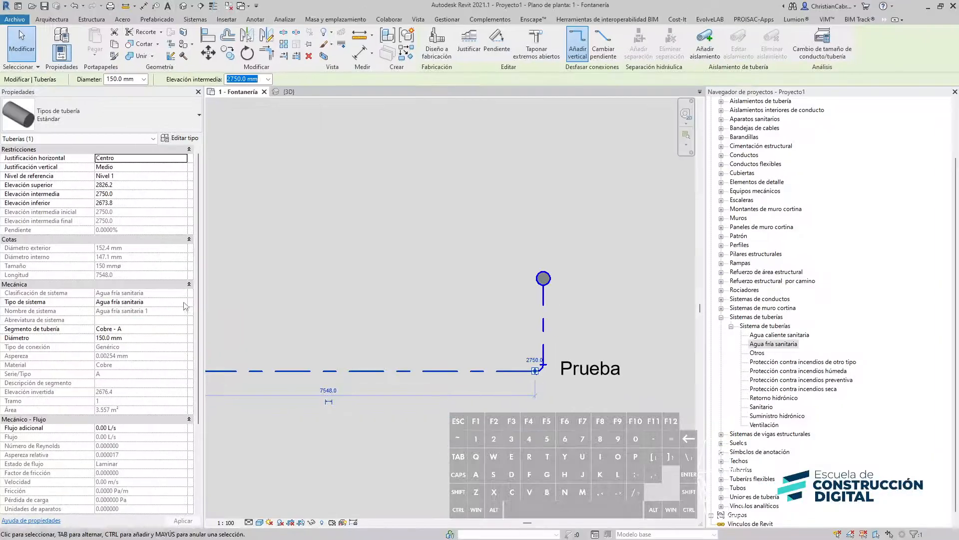
{"action": "left_click", "coordinate": [185, 304]}
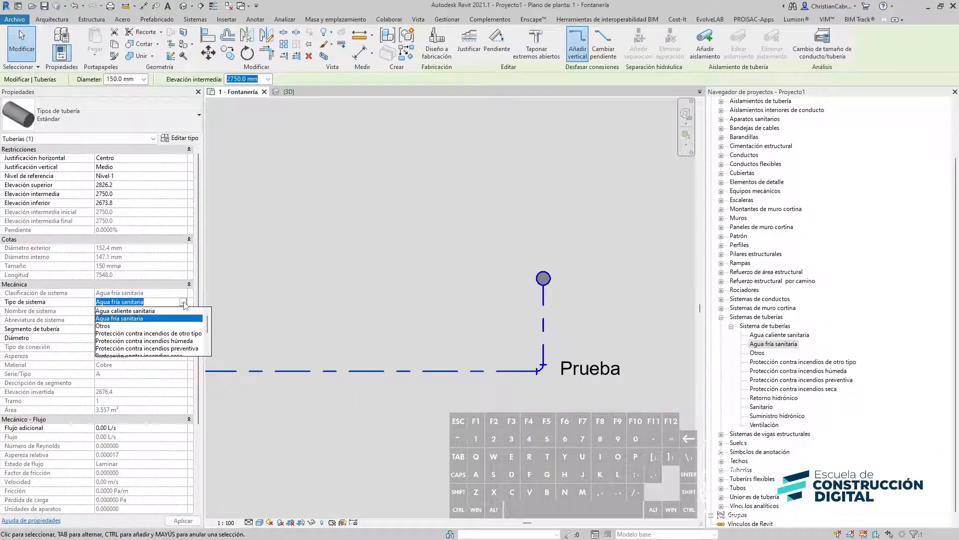
{"action": "left_click", "coordinate": [134, 312]}
{"action": "left_click", "coordinate": [395, 332]}
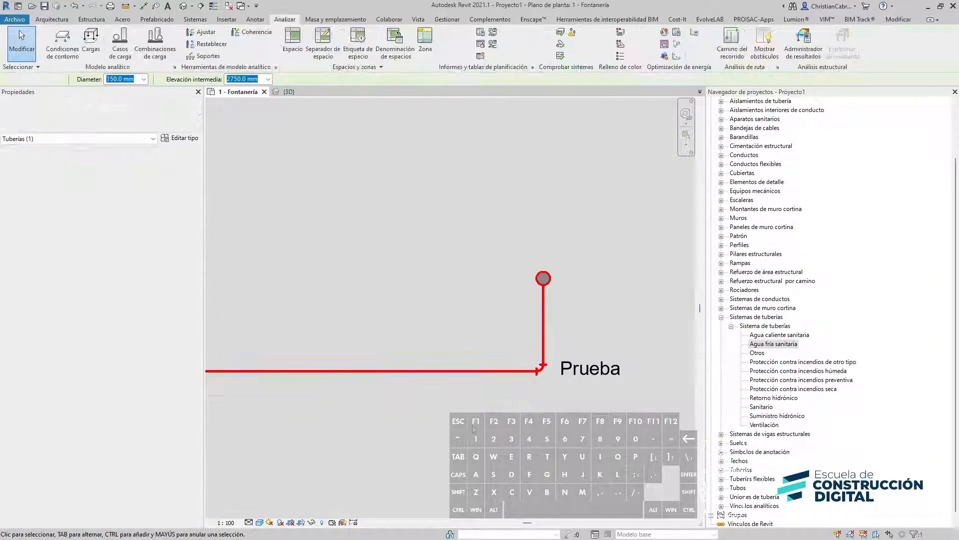
{"action": "key", "text": "Escape"}
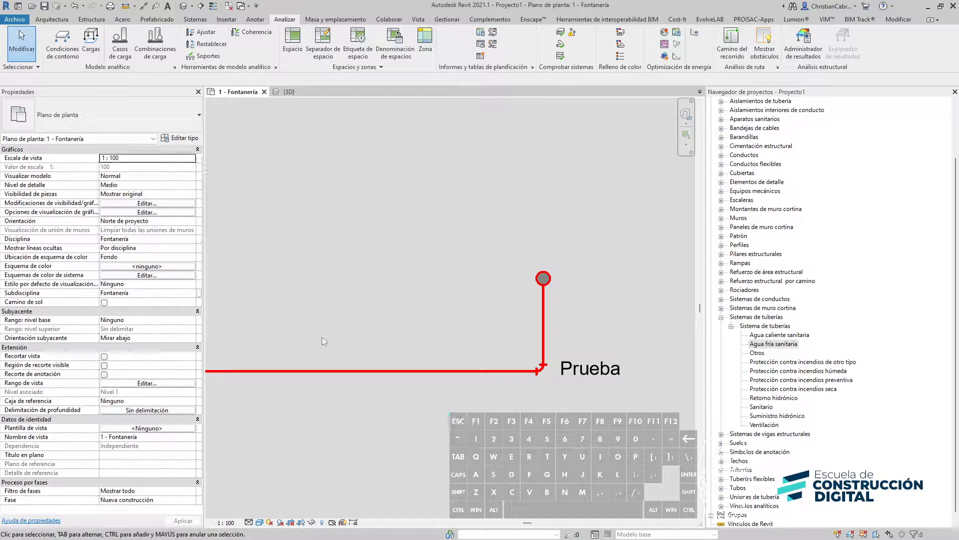
- Change the system type of the long horizontal pipe to Sanitario and deselect it
{"action": "left_click", "coordinate": [271, 371]}
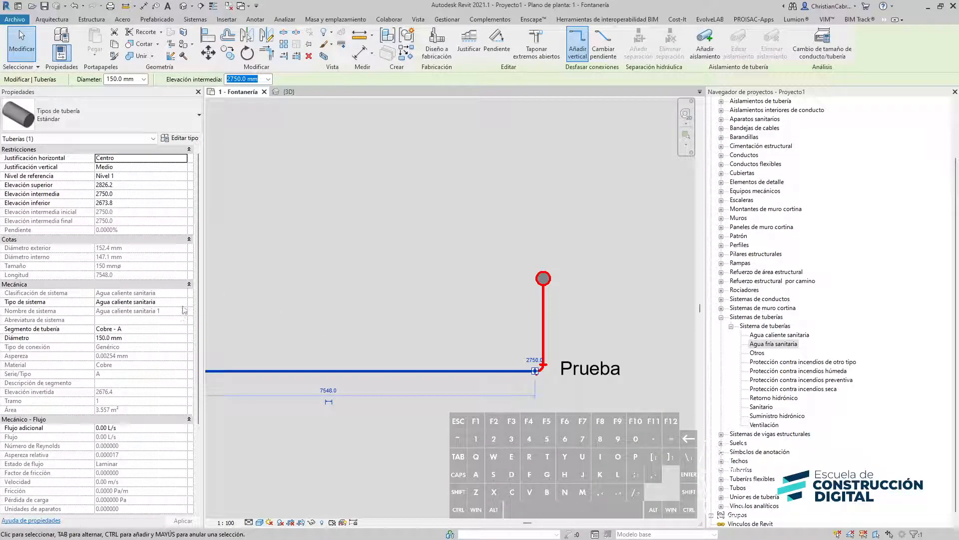
{"action": "left_click", "coordinate": [185, 305]}
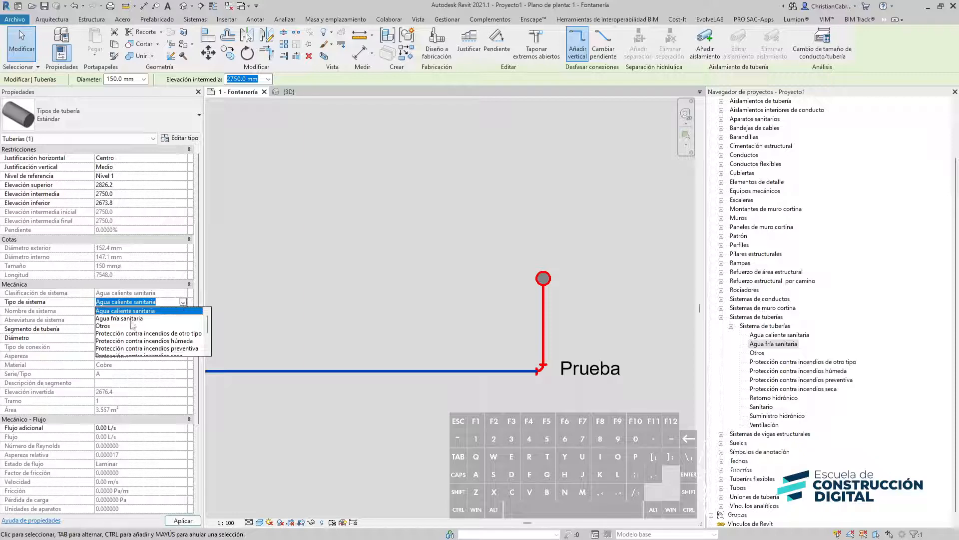
{"action": "scroll", "coordinate": [132, 331], "scroll_direction": "down", "scroll_amount": 2}
{"action": "left_click", "coordinate": [131, 334]}
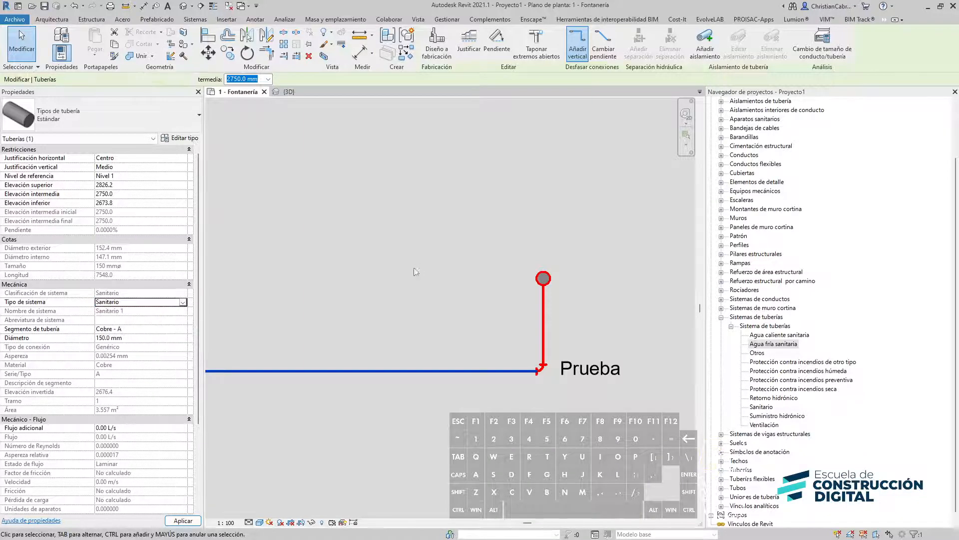
{"action": "left_click", "coordinate": [417, 263]}
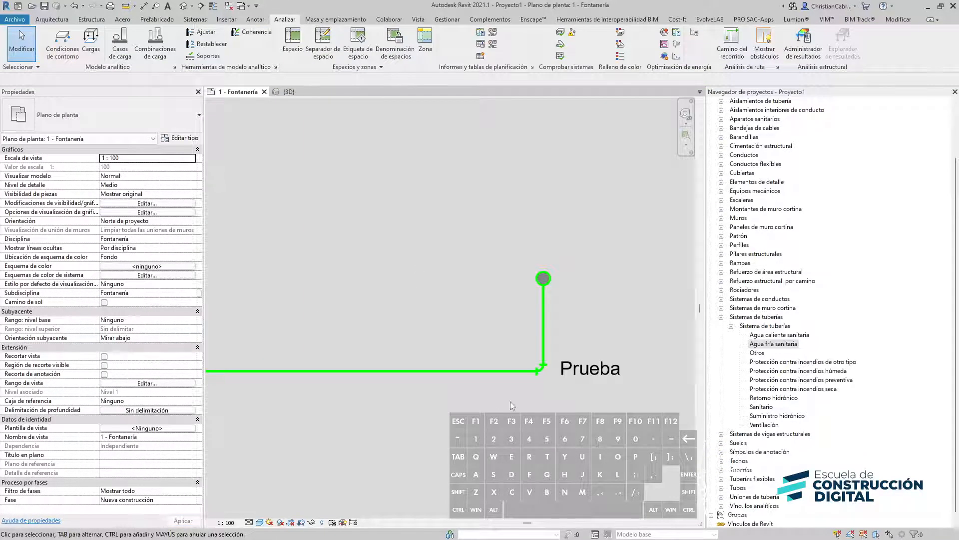
- Assign the Agua fría sanitaria system type to the long horizontal pipe and deselect it
{"action": "left_click", "coordinate": [250, 371]}
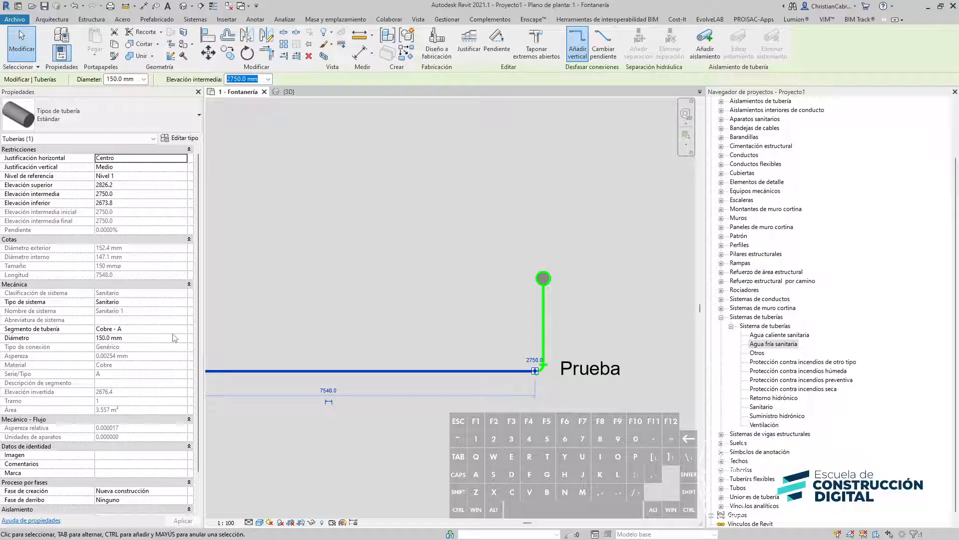
{"action": "left_click", "coordinate": [182, 302]}
{"action": "scroll", "coordinate": [150, 334], "scroll_direction": "up", "scroll_amount": 2}
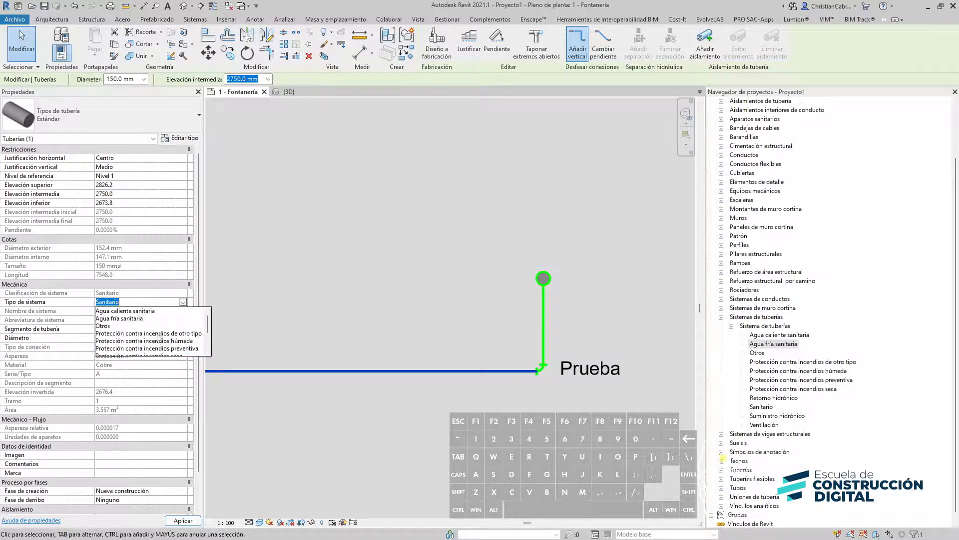
{"action": "left_click", "coordinate": [124, 318]}
{"action": "left_click", "coordinate": [589, 432]}
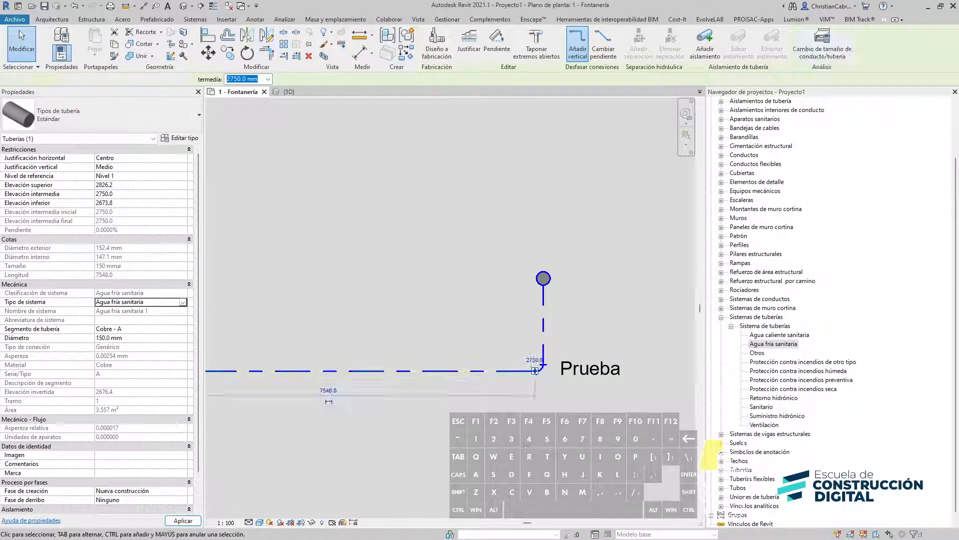
{"action": "middle_click_drag", "start_coordinate": [594, 431], "coordinate": [549, 410]}
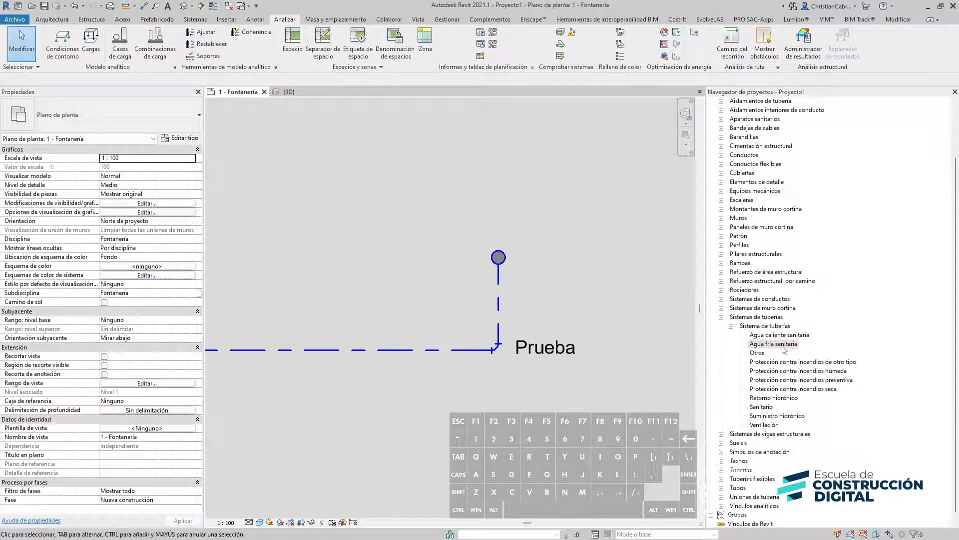
- Override the Agua fría sanitaria system type's line graphics with pattern Elevado and line weight 6
{"action": "right_click", "coordinate": [685, 343]}
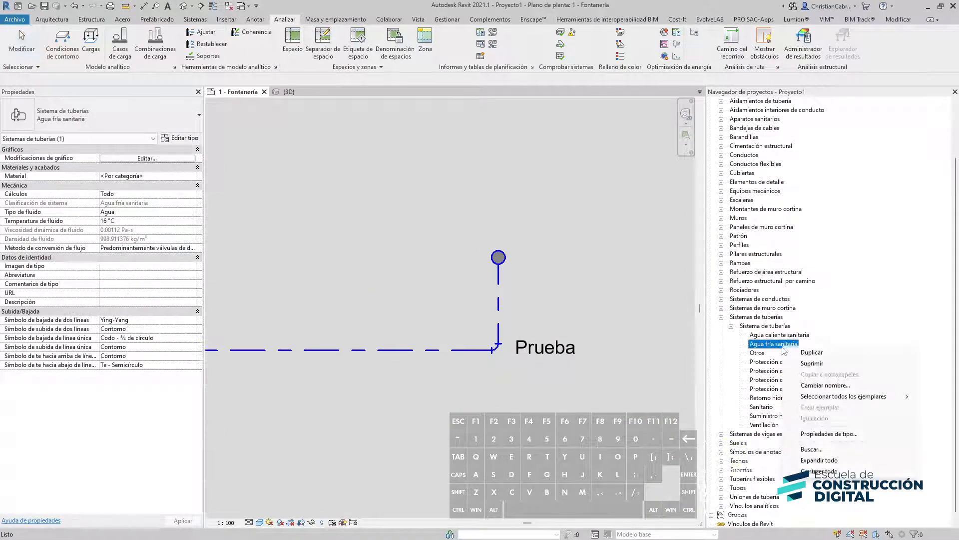
{"action": "left_click", "coordinate": [822, 434]}
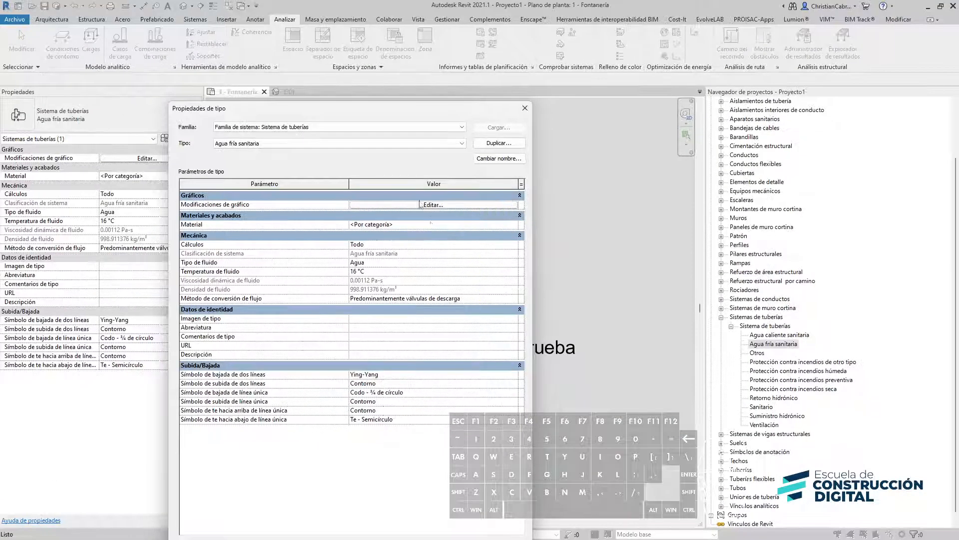
{"action": "left_click", "coordinate": [419, 205]}
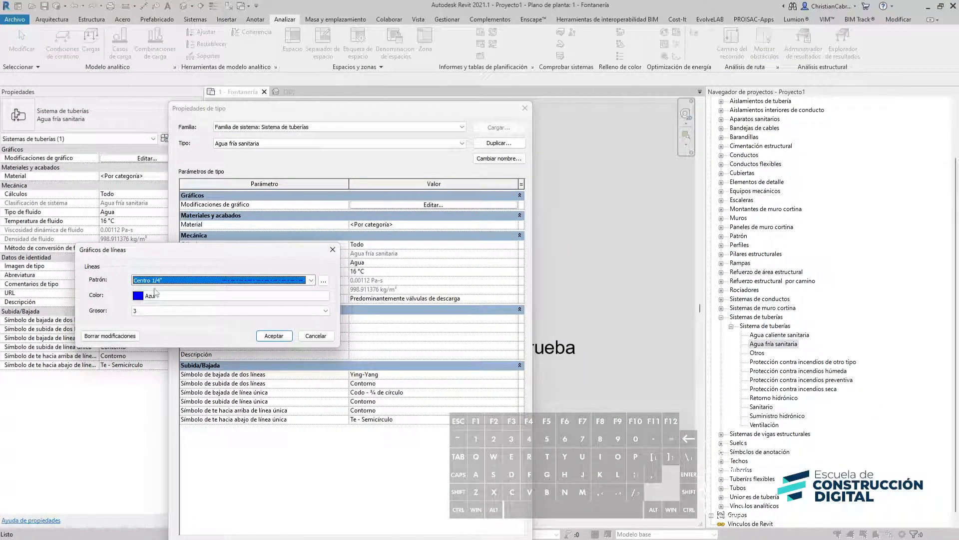
{"action": "left_click", "coordinate": [151, 311]}
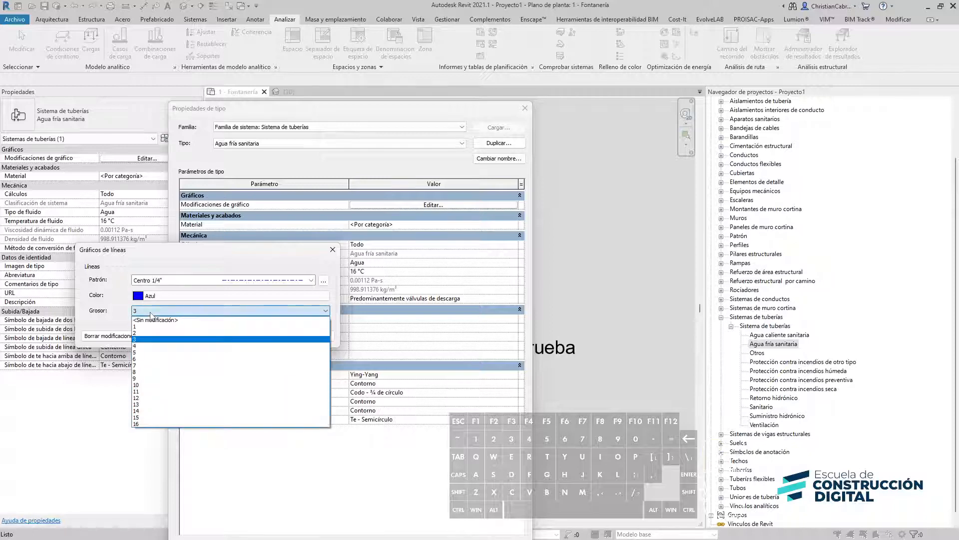
{"action": "left_click", "coordinate": [152, 359]}
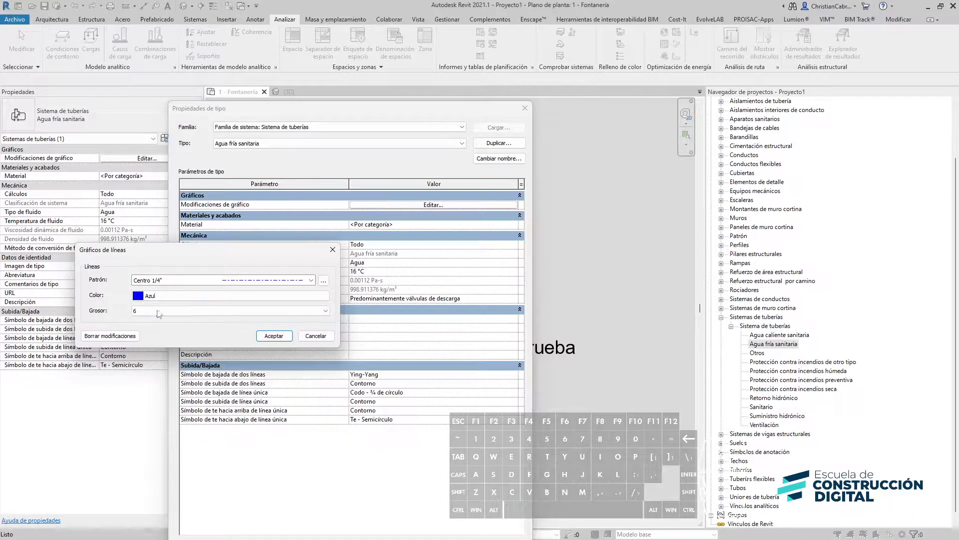
{"action": "left_click", "coordinate": [165, 281]}
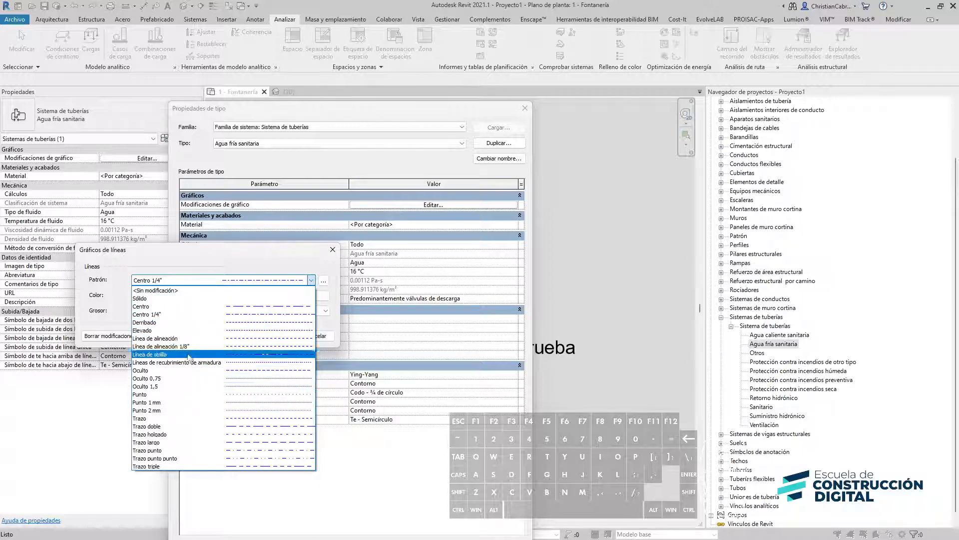
{"action": "left_click", "coordinate": [190, 330]}
{"action": "left_click", "coordinate": [273, 335]}
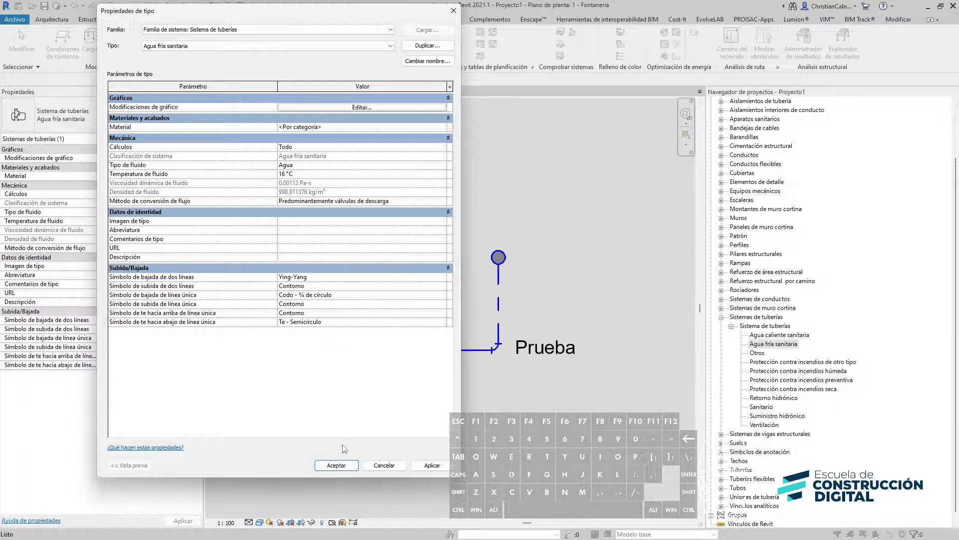
{"action": "left_click", "coordinate": [343, 465]}
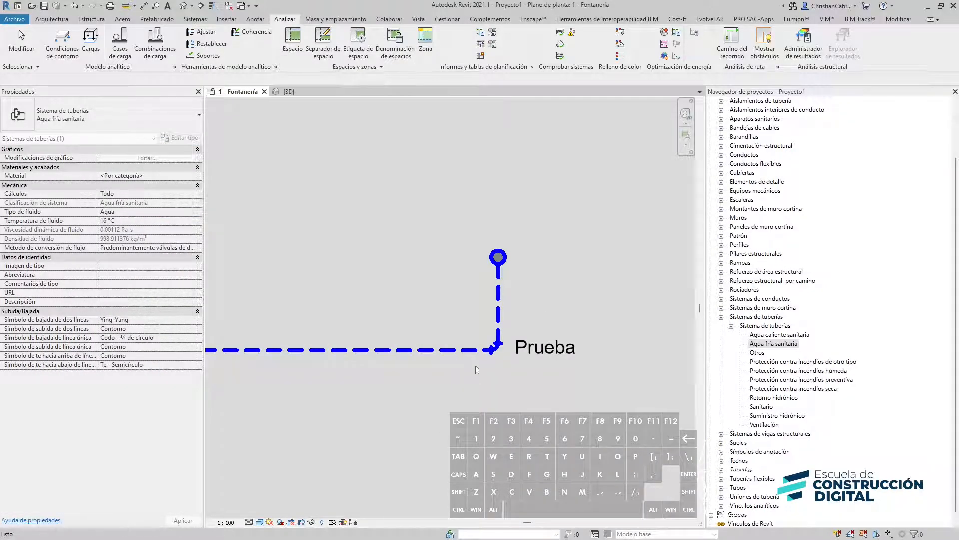
- Deselect the system type and inspect the pipe run's line graphics up close around the elbow and vertical pipe
{"action": "scroll", "coordinate": [428, 292], "scroll_direction": "down", "scroll_amount": 2}
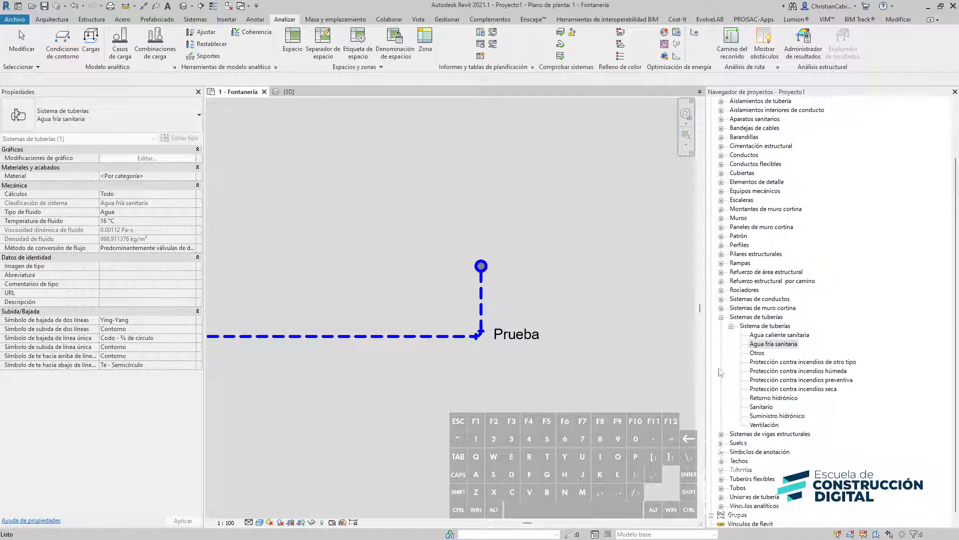
{"action": "scroll", "coordinate": [506, 342], "scroll_direction": "up", "scroll_amount": 5}
{"action": "left_click", "coordinate": [526, 202]}
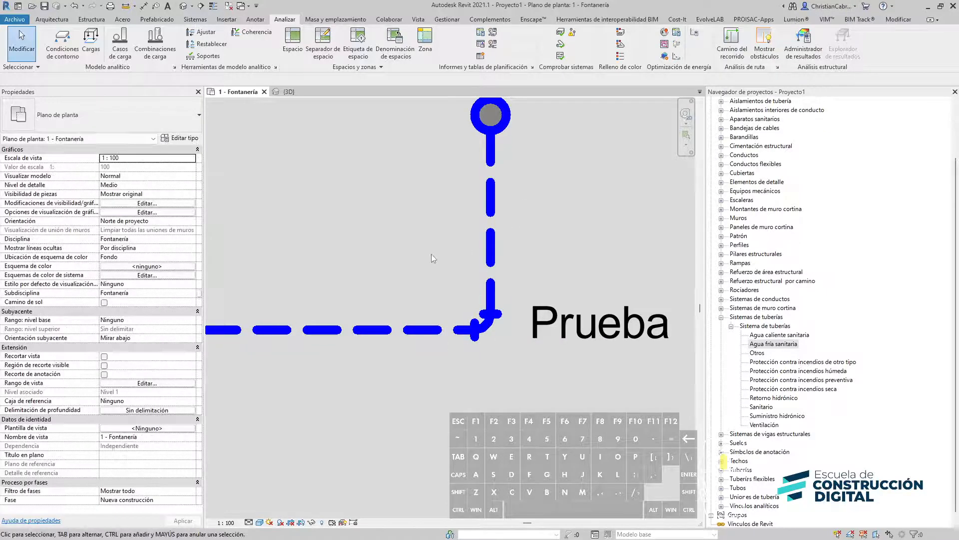
{"action": "middle_click_drag", "start_coordinate": [537, 274], "coordinate": [459, 290]}
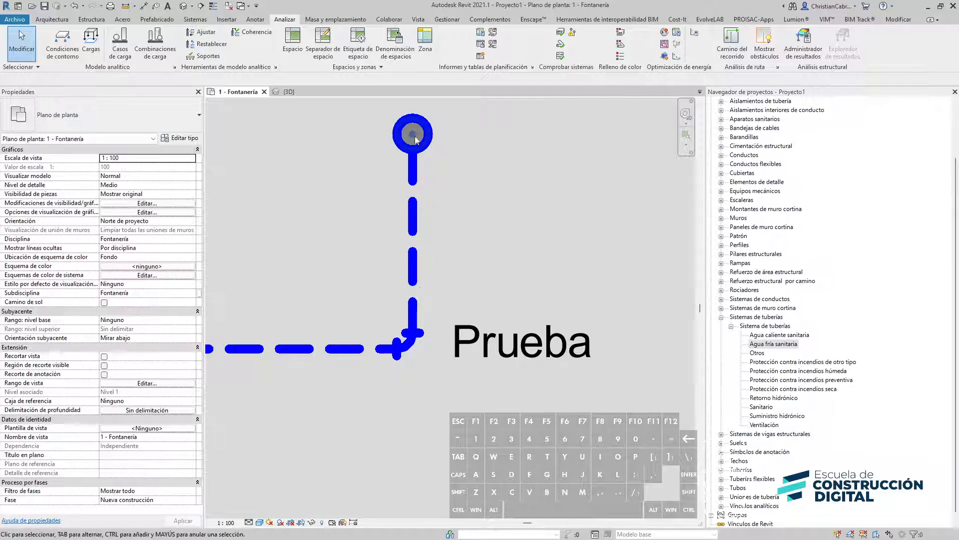
{"action": "key", "text": "v"}
{"action": "key", "text": "v"}
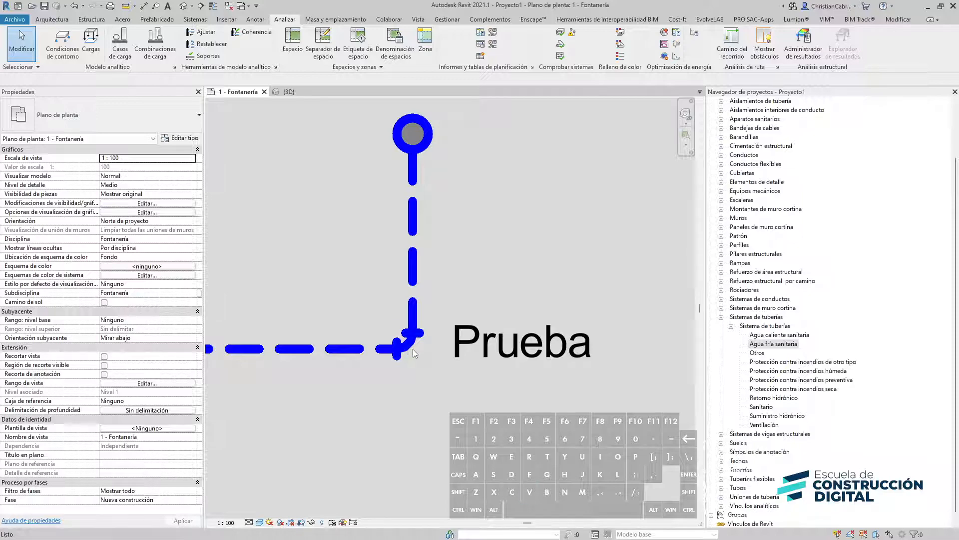
{"action": "key", "text": "Escape"}
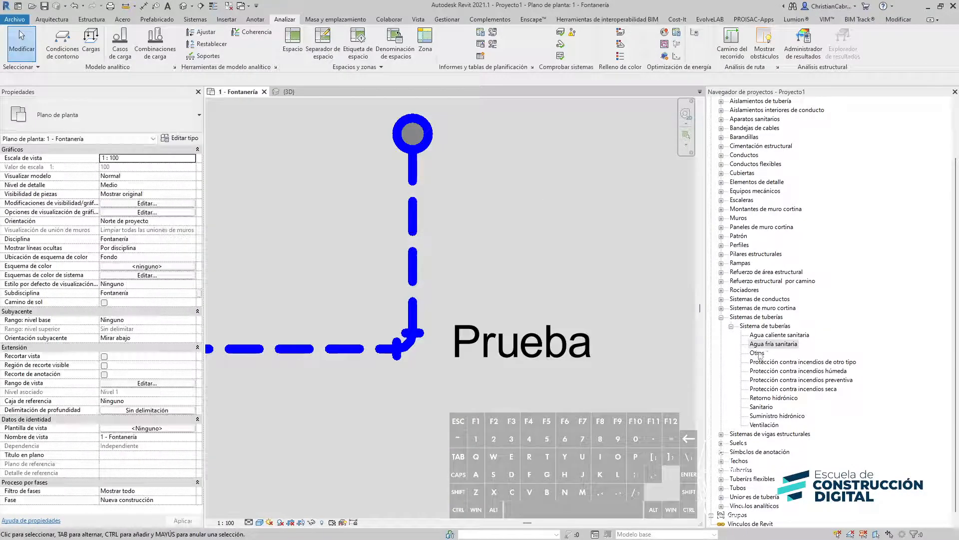
- Change the Agua fría sanitaria graphic overrides to line pattern Trazo punto and line weight 3, and deselect the type
{"action": "right_click", "coordinate": [773, 345]}
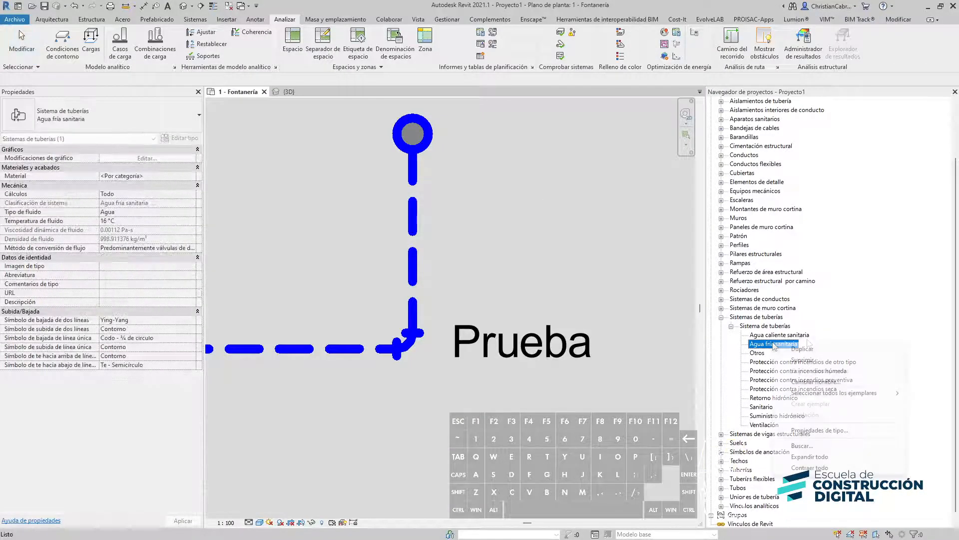
{"action": "left_click", "coordinate": [824, 430]}
{"action": "left_click", "coordinate": [310, 98]}
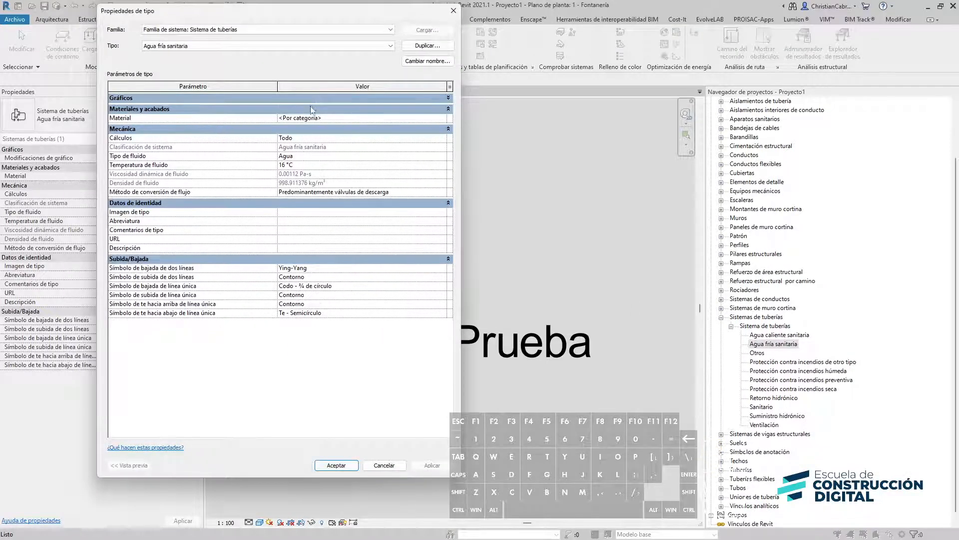
{"action": "left_click", "coordinate": [310, 98]}
{"action": "left_click", "coordinate": [314, 107]}
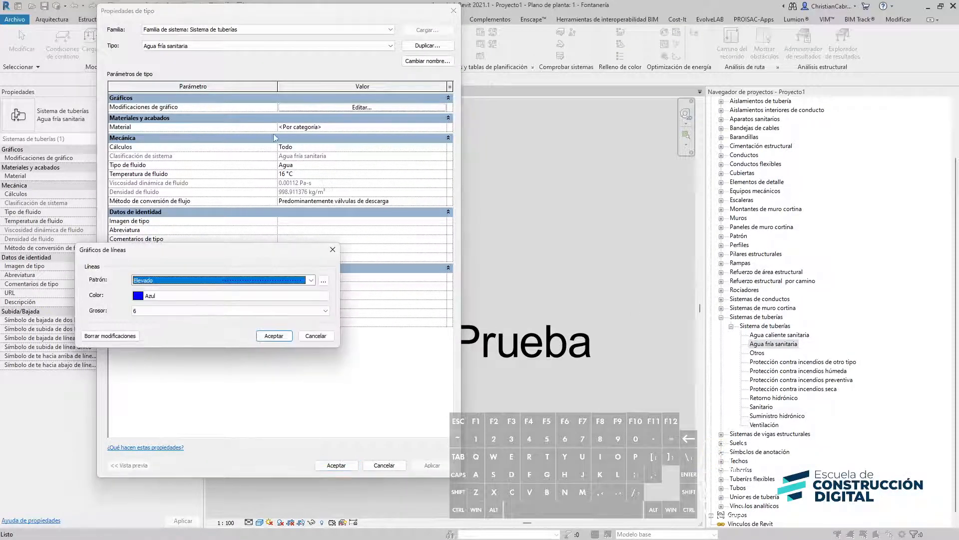
{"action": "left_click", "coordinate": [145, 282]}
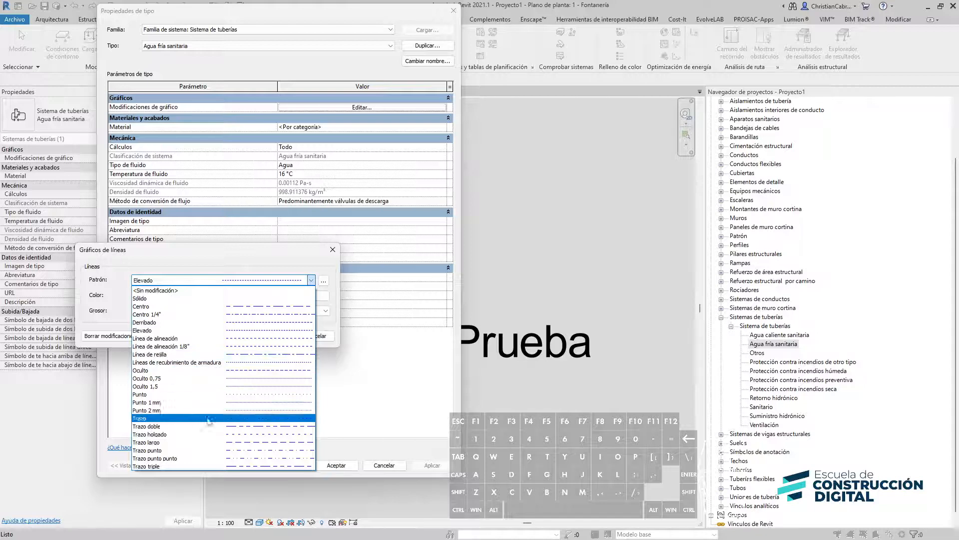
{"action": "left_click", "coordinate": [233, 315]}
{"action": "left_click", "coordinate": [289, 283]}
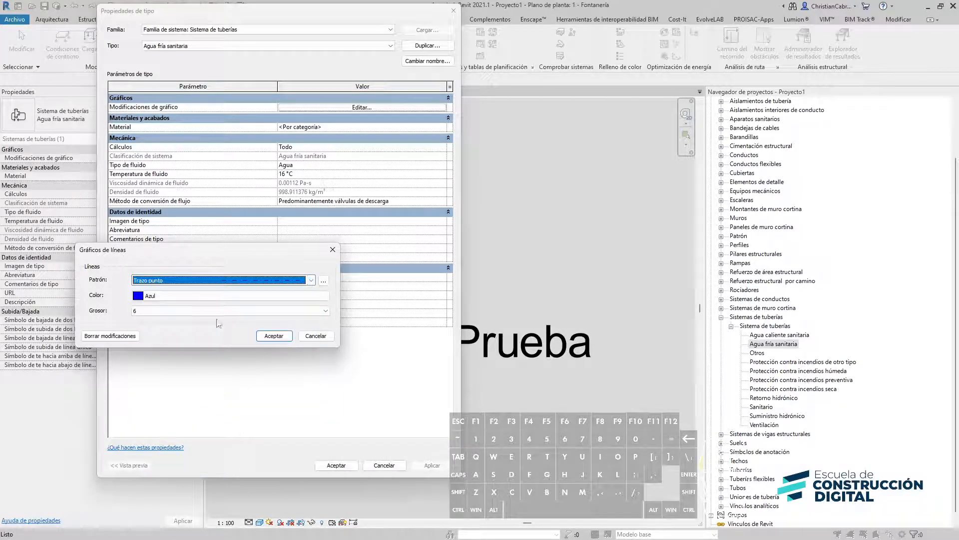
{"action": "left_click", "coordinate": [225, 311]}
{"action": "left_click", "coordinate": [170, 338]}
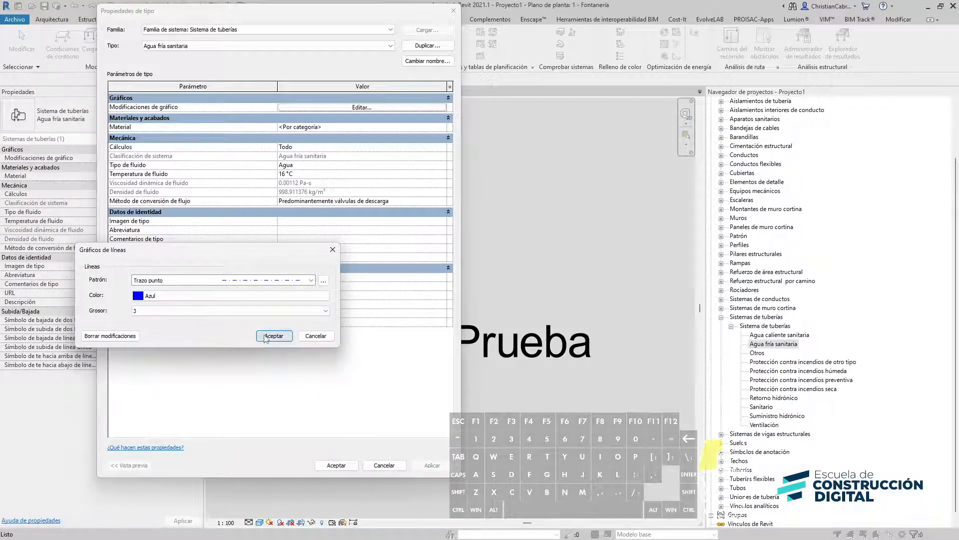
{"action": "left_click", "coordinate": [265, 337]}
{"action": "left_click", "coordinate": [337, 465]}
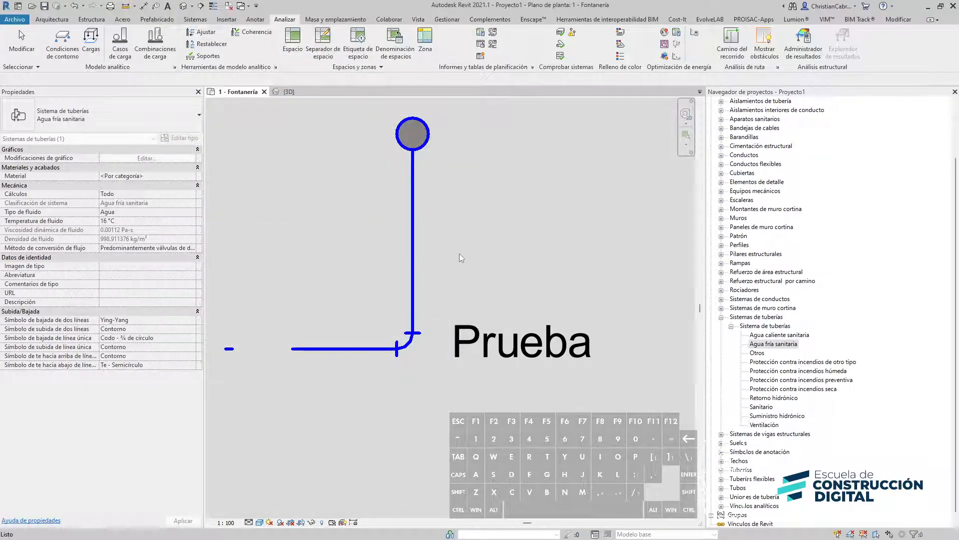
{"action": "scroll", "coordinate": [460, 254], "scroll_direction": "down", "scroll_amount": 4}
{"action": "key", "text": "Escape"}
- Open the project's line patterns and examine the list, particularly Trazo punto
{"action": "middle_click_drag", "start_coordinate": [404, 373], "coordinate": [533, 394]}
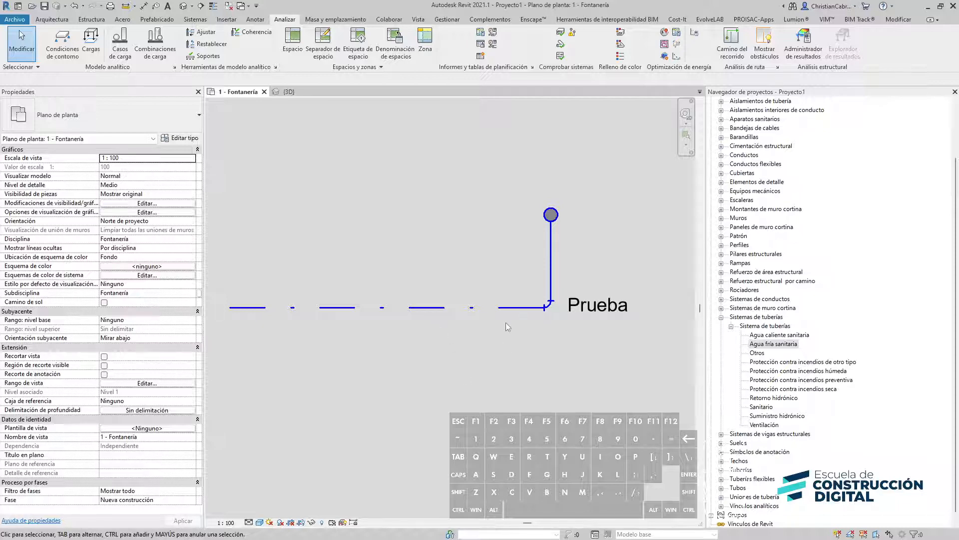
{"action": "middle_click_drag", "start_coordinate": [584, 385], "coordinate": [451, 396]}
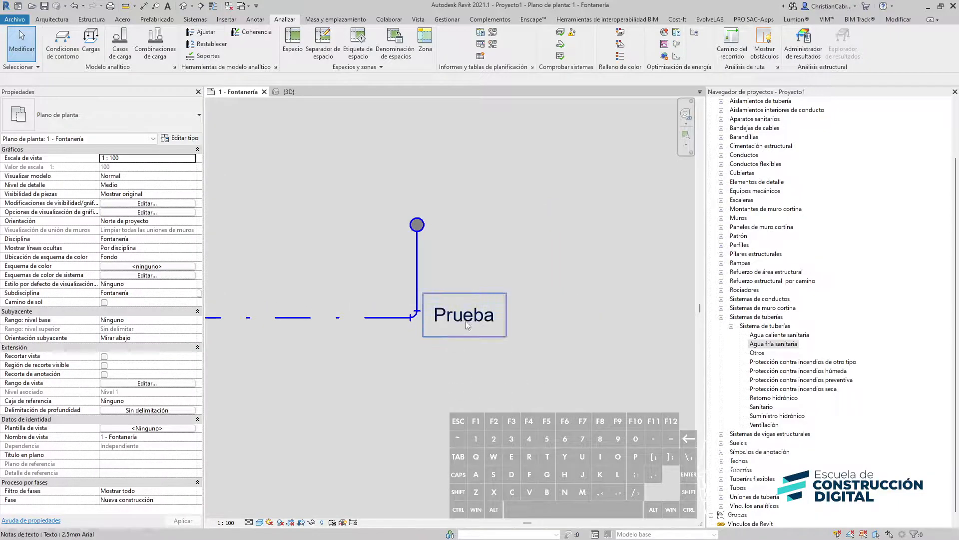
{"action": "middle_click_drag", "start_coordinate": [465, 321], "coordinate": [516, 329]}
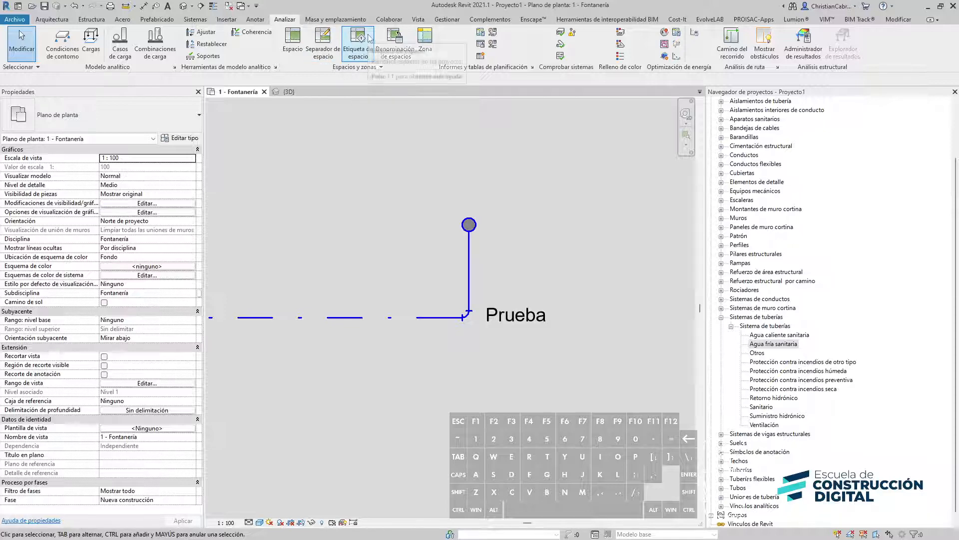
{"action": "left_click", "coordinate": [451, 20]}
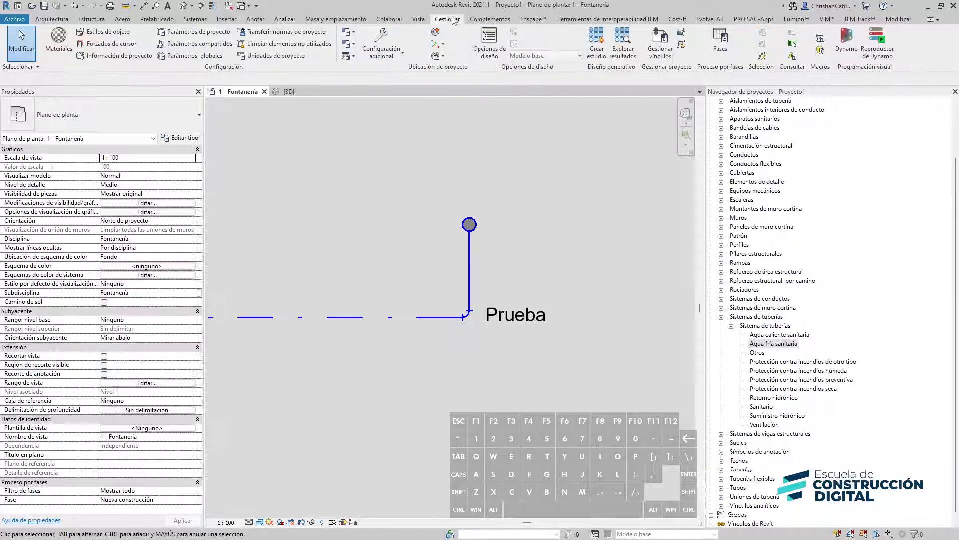
{"action": "left_click", "coordinate": [353, 45]}
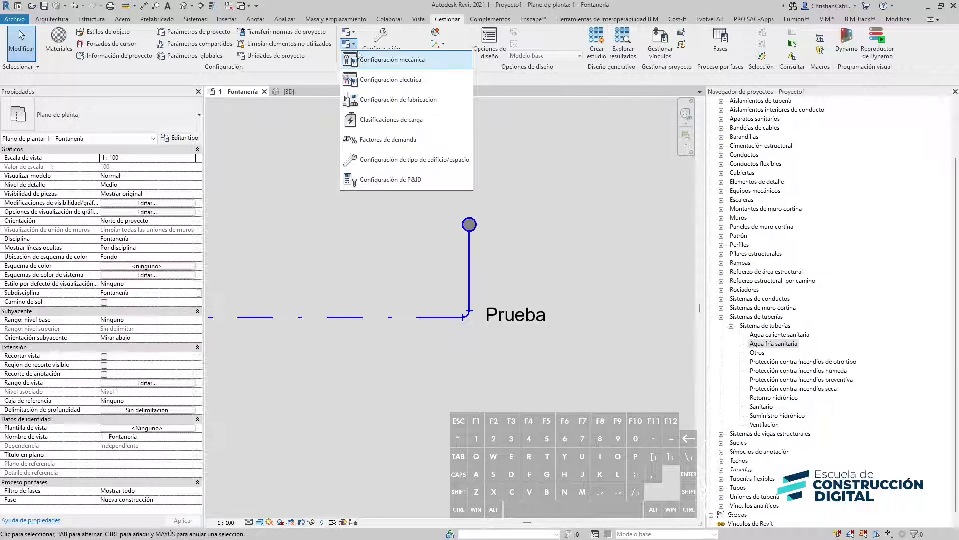
{"action": "left_click", "coordinate": [384, 45]}
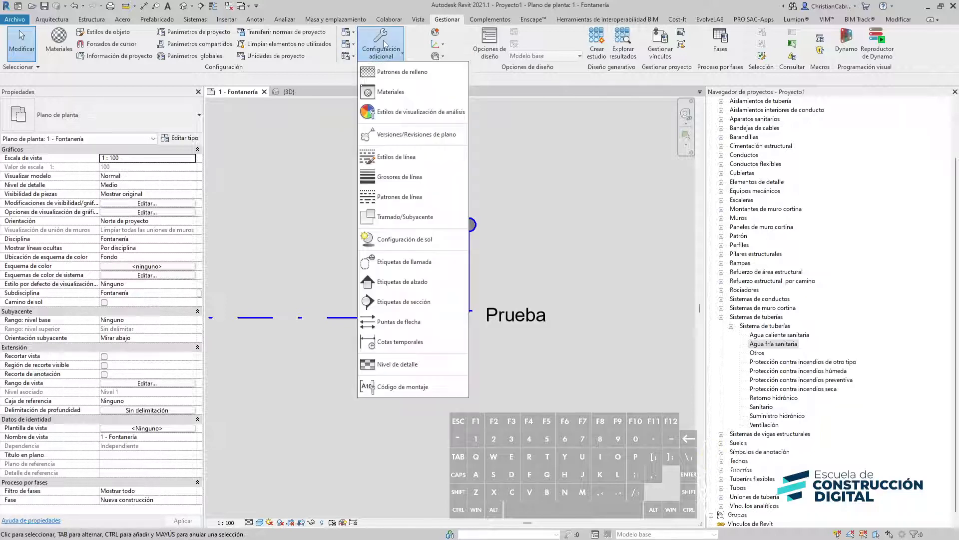
{"action": "left_click", "coordinate": [400, 197]}
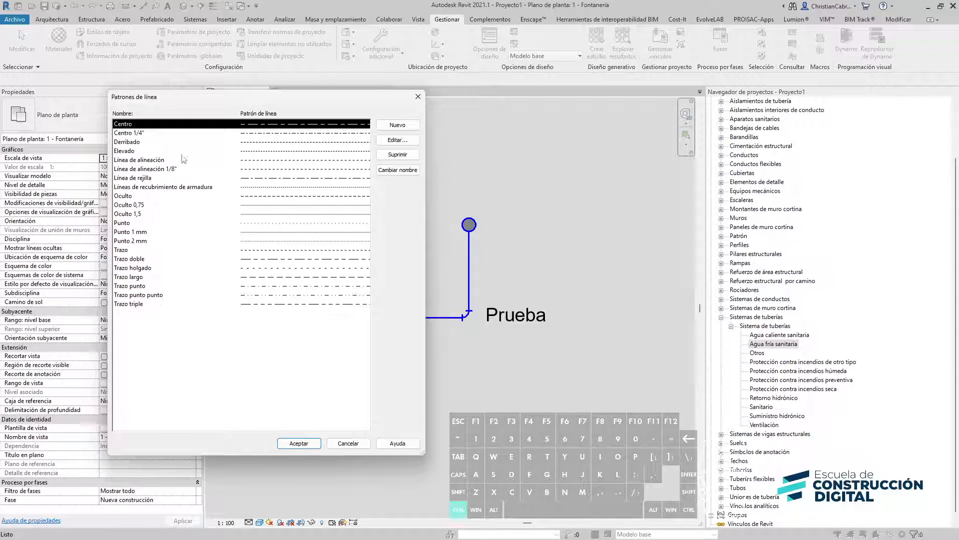
{"action": "mouse_move", "coordinate": [172, 111]}
{"action": "left_mouse_down"}
{"action": "mouse_move", "coordinate": [220, 244]}
{"action": "mouse_move", "coordinate": [178, 360]}
{"action": "left_mouse_up"}
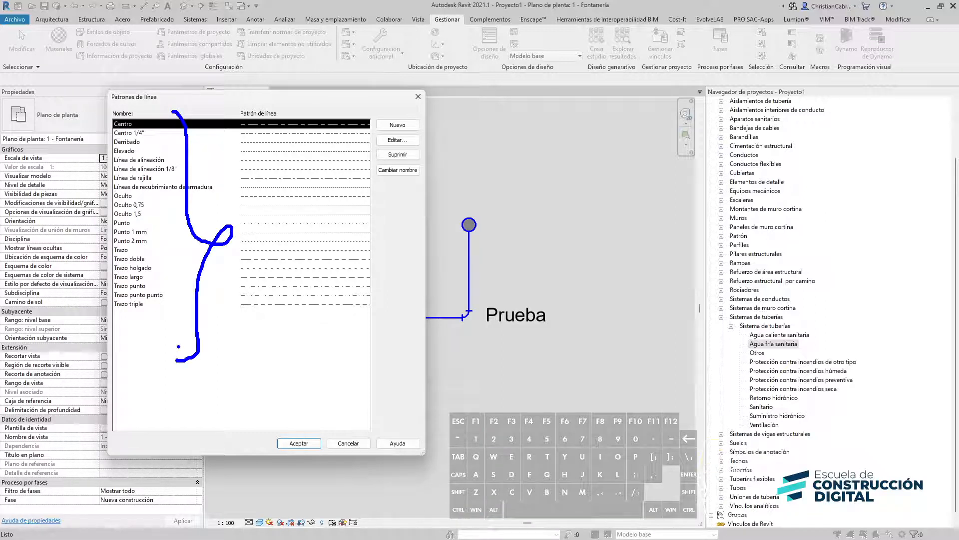
{"action": "key", "text": "r"}
{"action": "left_click_drag", "start_coordinate": [107, 278], "coordinate": [371, 291], "text": "ctrl"}
{"action": "key", "text": "Escape"}
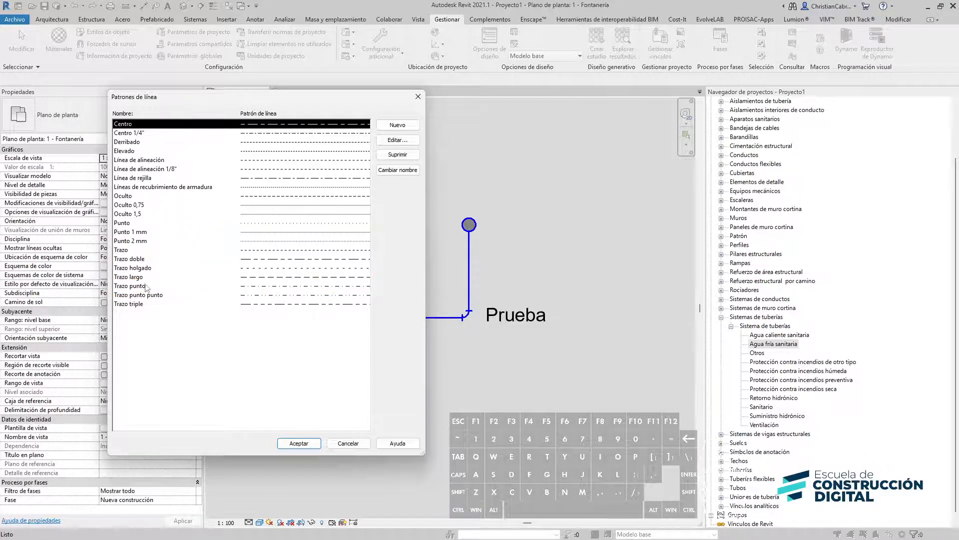
- Open the Trazo punto line pattern for editing and examine its sequence of dashes, spaces and dots
{"action": "left_click", "coordinate": [130, 286]}
{"action": "left_click", "coordinate": [384, 141]}
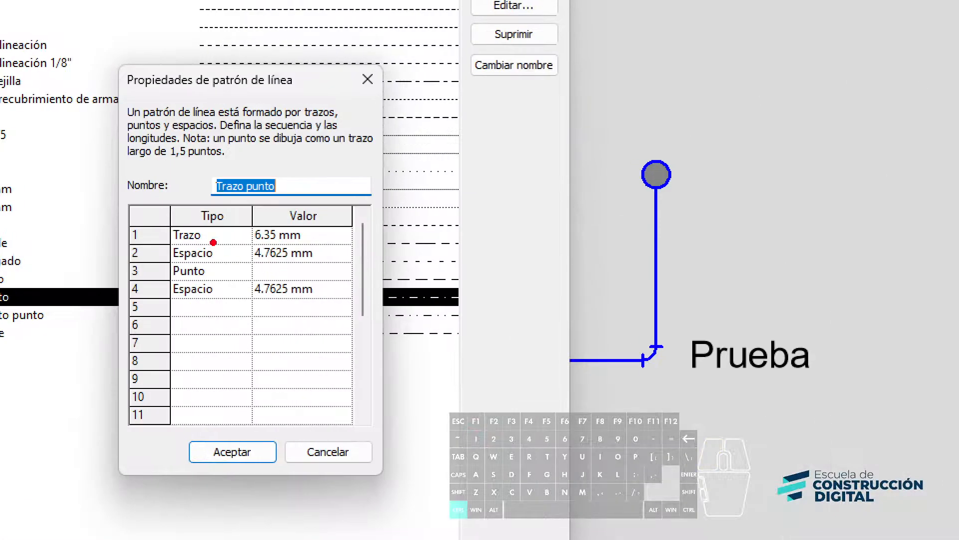
{"action": "left_click_drag", "start_coordinate": [207, 240], "coordinate": [322, 298]}
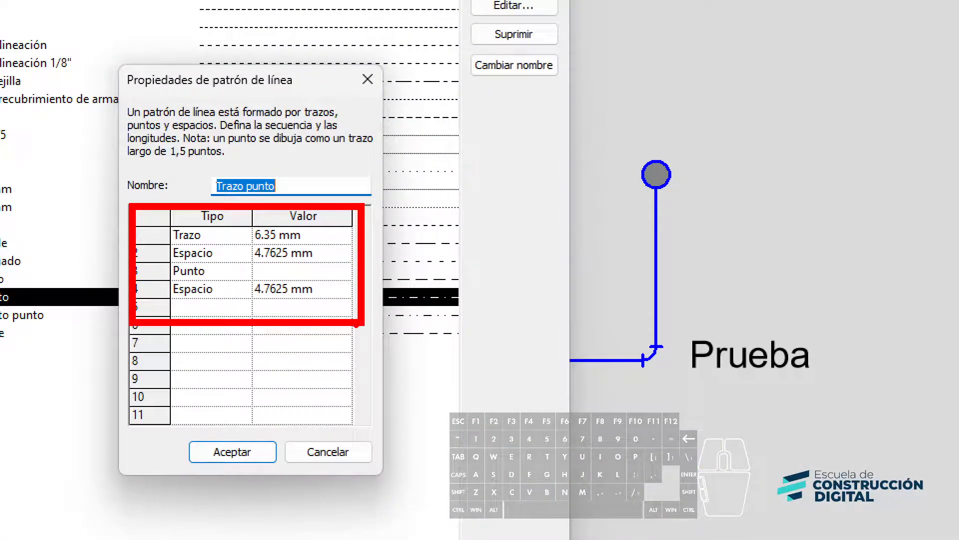
- Leave the Trazo punto pattern unchanged and create a new line pattern named Dash Dot
{"action": "key", "text": "Escape"}
{"action": "key", "text": "Escape"}
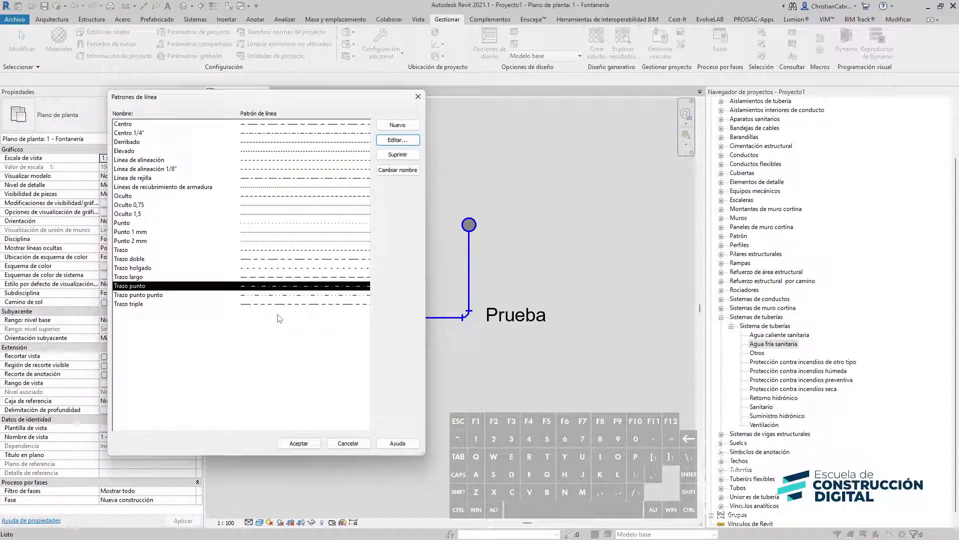
{"action": "left_click", "coordinate": [398, 126]}
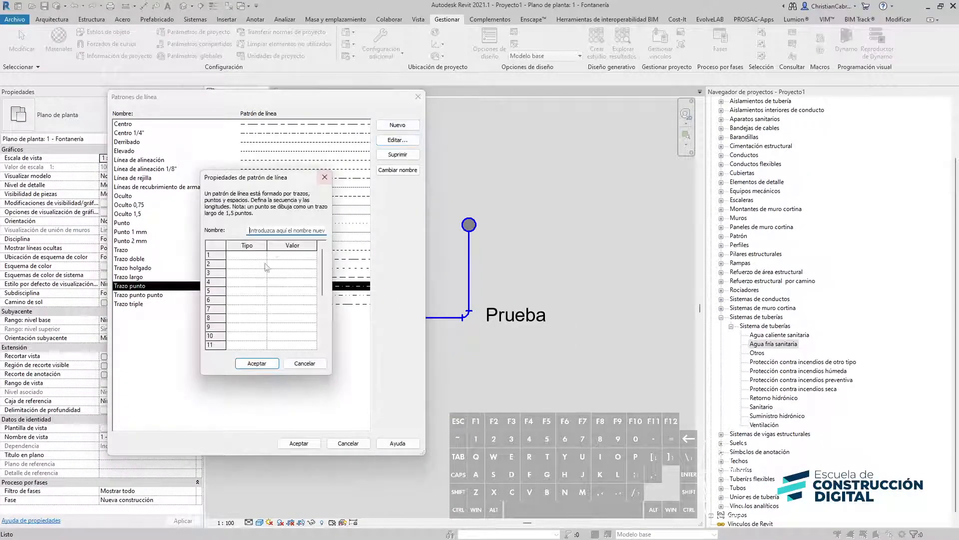
{"action": "left_click", "coordinate": [258, 230]}
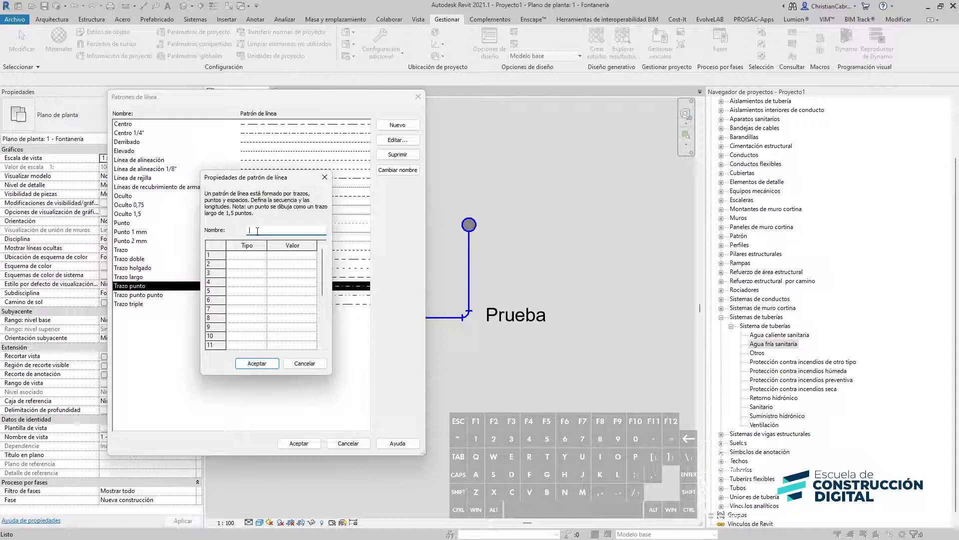
{"action": "type", "text": "Dash Dot"}
- Define the new pattern's first segment as a Trazo with a length of 0.53 mm
{"action": "left_click", "coordinate": [247, 255]}
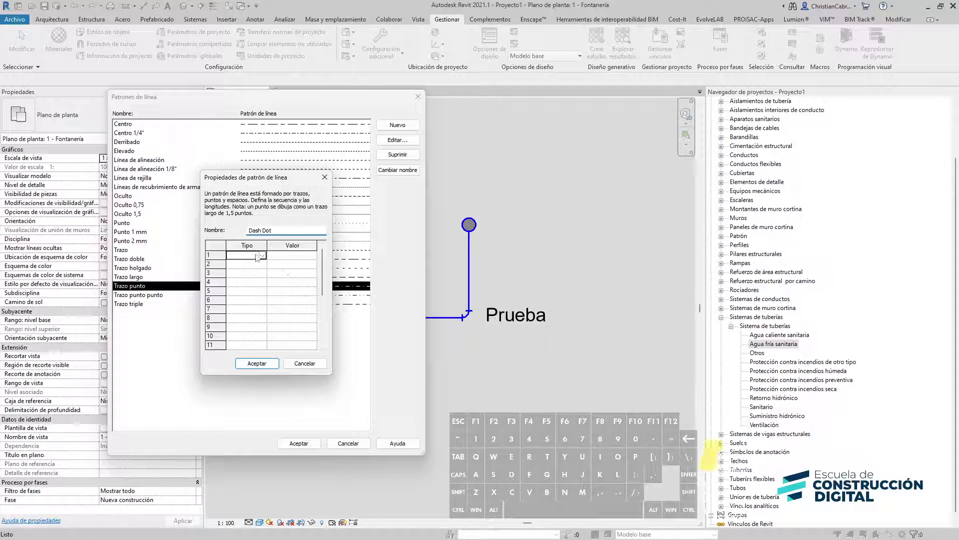
{"action": "left_click", "coordinate": [262, 255]}
{"action": "left_click", "coordinate": [245, 263]}
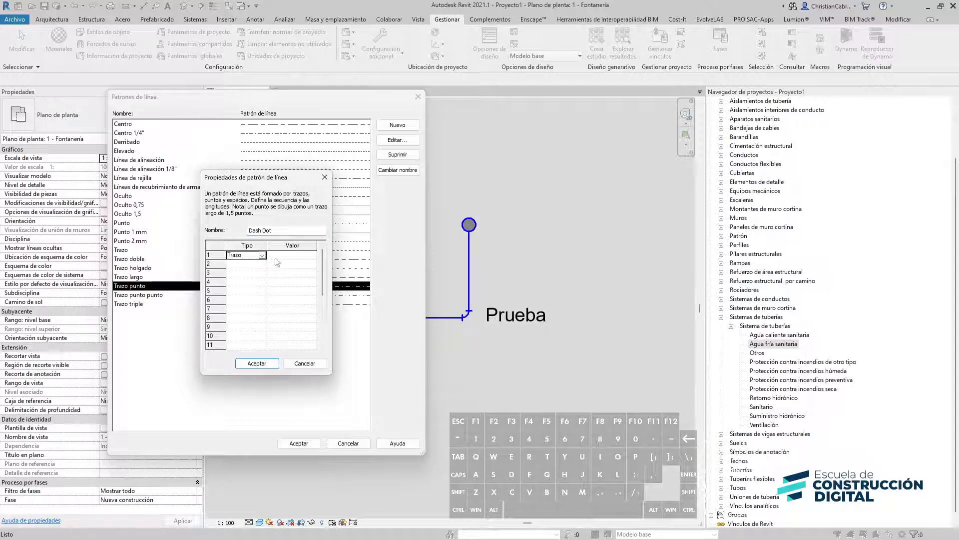
{"action": "left_click", "coordinate": [282, 255]}
{"action": "key", "text": "Return"}
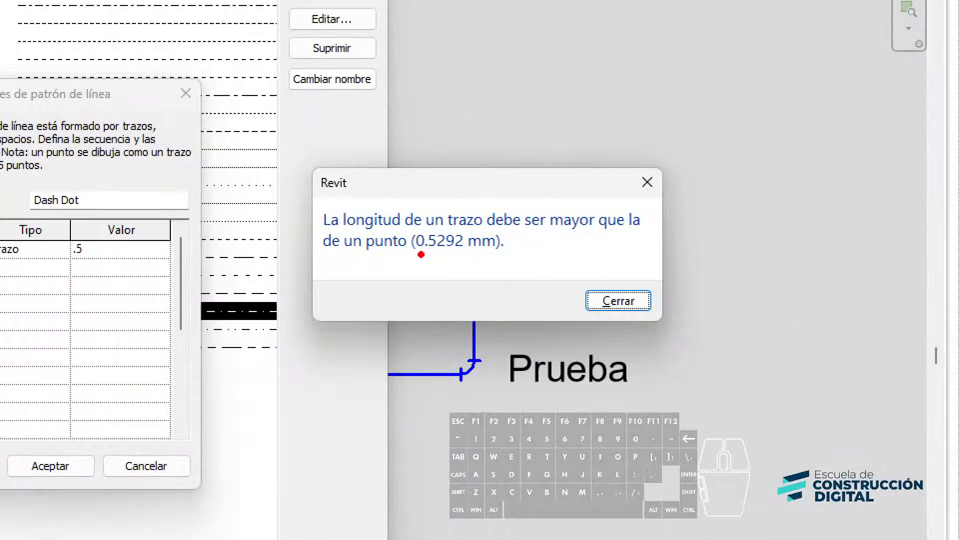
{"action": "left_click_drag", "start_coordinate": [421, 255], "coordinate": [465, 251]}
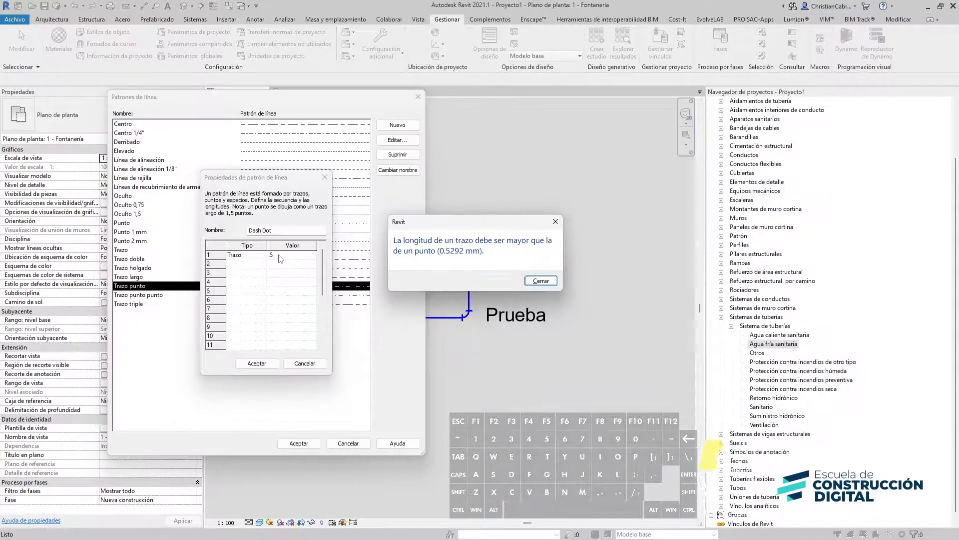
{"action": "key", "text": "Return"}
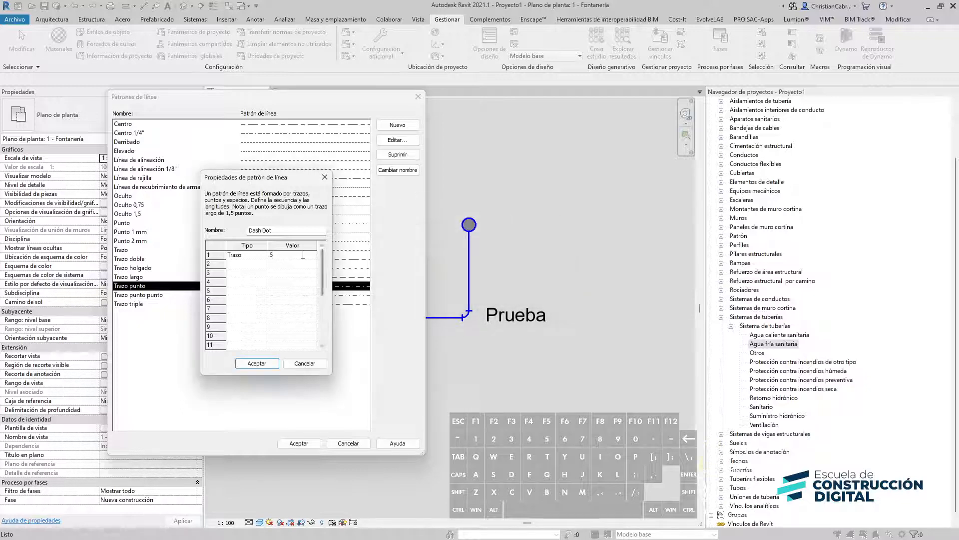
- Add an Espacio of 0.53 mm as the second segment of the Dash Dot pattern
{"action": "left_click", "coordinate": [247, 264]}
{"action": "left_click", "coordinate": [262, 264]}
{"action": "left_click", "coordinate": [243, 274]}
{"action": "left_click", "coordinate": [282, 263]}
- Add a Punto as the third segment and an Espacio of 0.53 mm as the fourth
{"action": "left_click", "coordinate": [263, 273]}
{"action": "left_click", "coordinate": [263, 274]}
{"action": "left_click", "coordinate": [258, 290]}
{"action": "left_click", "coordinate": [286, 274]}
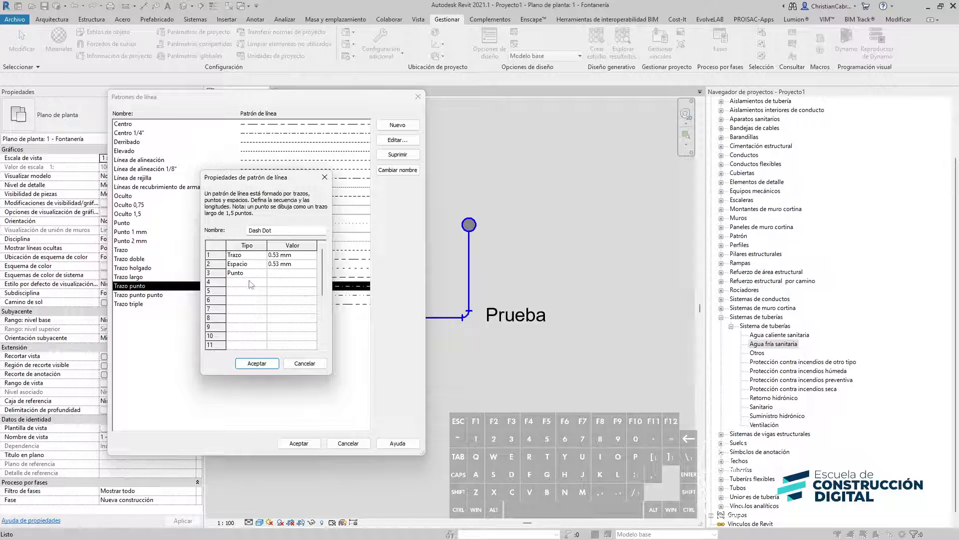
{"action": "left_click", "coordinate": [263, 282]}
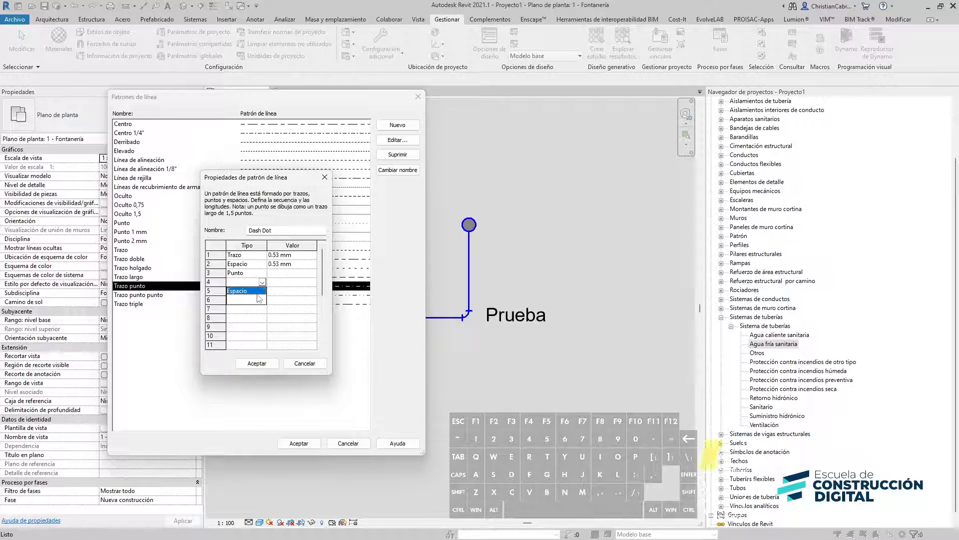
{"action": "left_click", "coordinate": [258, 290]}
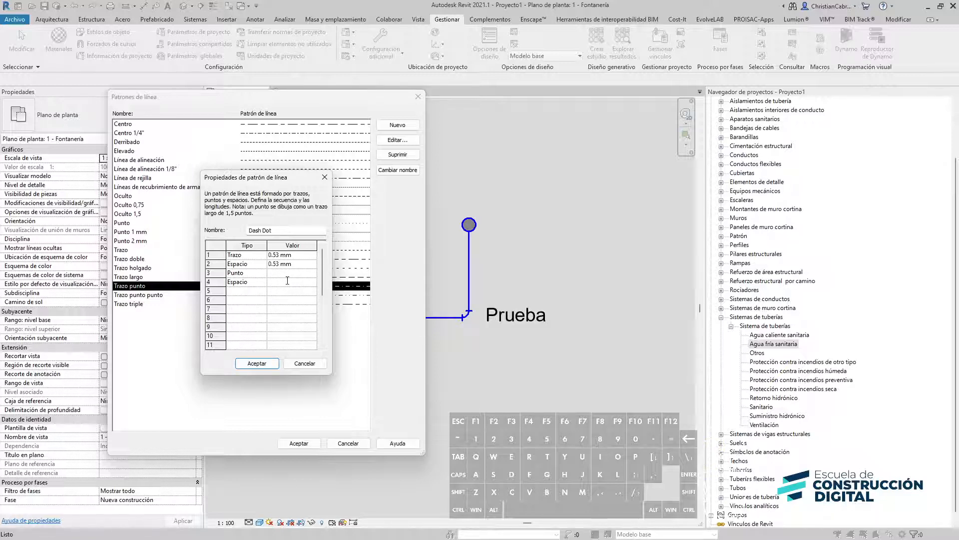
{"action": "left_click", "coordinate": [292, 315]}
- Extend the new pattern's name to Dash Dot - ECD and save it to the project's line patterns
{"action": "left_click", "coordinate": [284, 230]}
{"action": "type", "text": "-ECD"}
{"action": "left_click", "coordinate": [257, 363]}
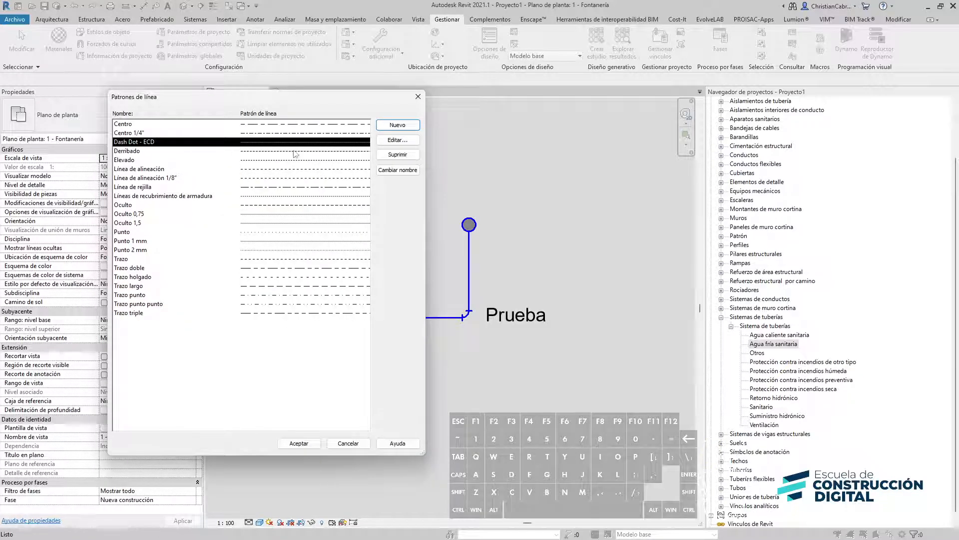
{"action": "left_click", "coordinate": [300, 446]}
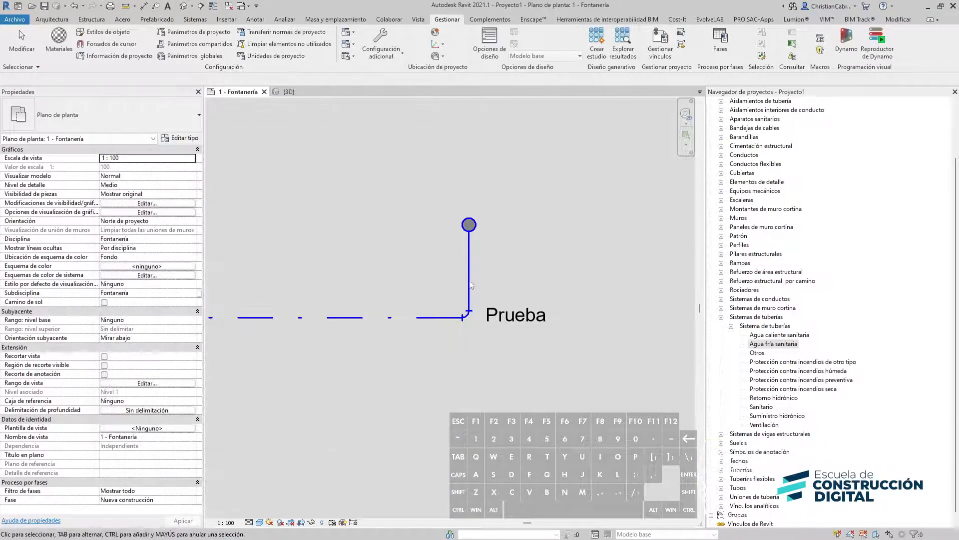
- Change the Agua fría sanitaria graphic overrides to line pattern Dash Dot - ECD, and deselect the type
{"action": "right_click", "coordinate": [782, 344]}
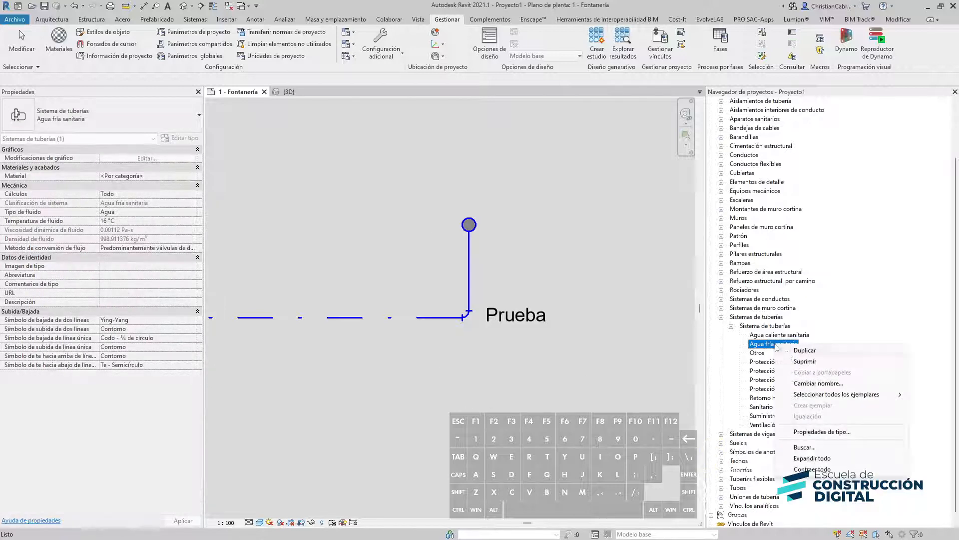
{"action": "left_click", "coordinate": [822, 432]}
{"action": "left_click", "coordinate": [311, 107]}
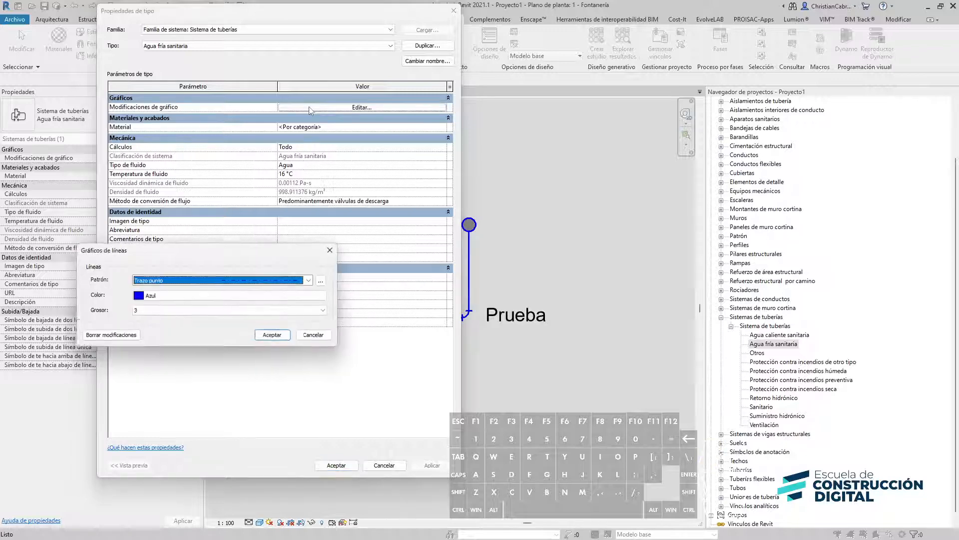
{"action": "left_click", "coordinate": [164, 279]}
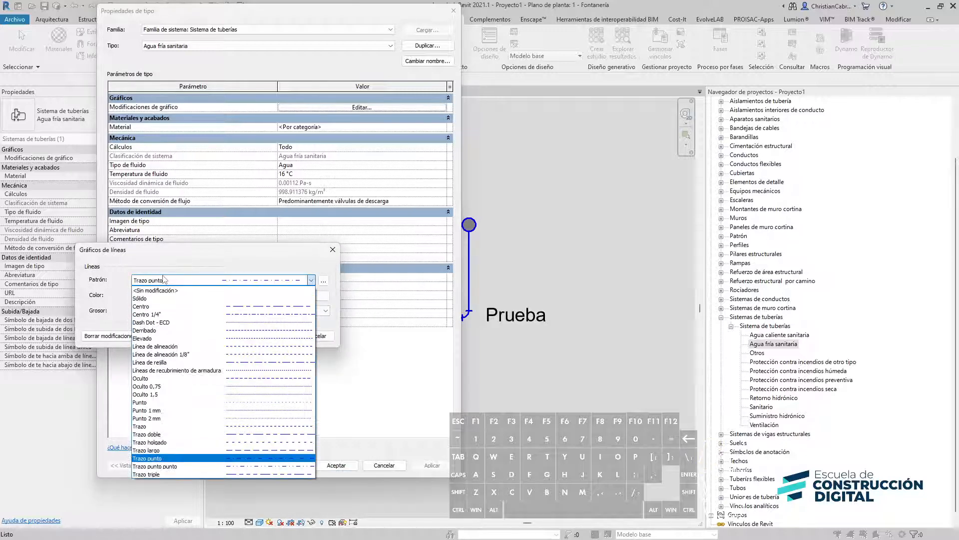
{"action": "left_click", "coordinate": [150, 322]}
{"action": "left_click", "coordinate": [272, 336]}
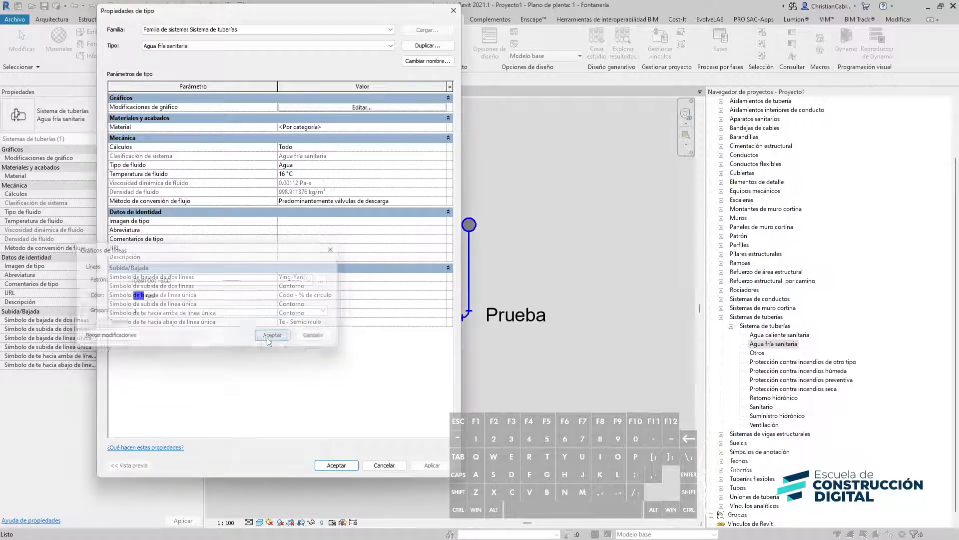
{"action": "left_click", "coordinate": [337, 465]}
{"action": "key", "text": "Escape"}
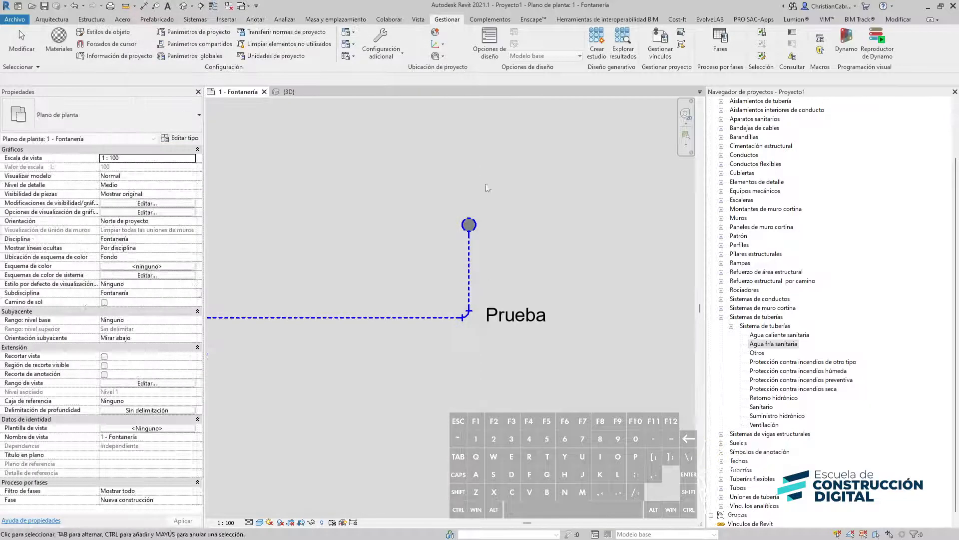
- Examine how the new line pattern's dashes and dots display on the vertical pipe and the elbow up close
{"action": "scroll", "coordinate": [491, 384], "scroll_direction": "up", "scroll_amount": 5}
{"action": "scroll", "coordinate": [489, 384], "scroll_direction": "up", "scroll_amount": 1}
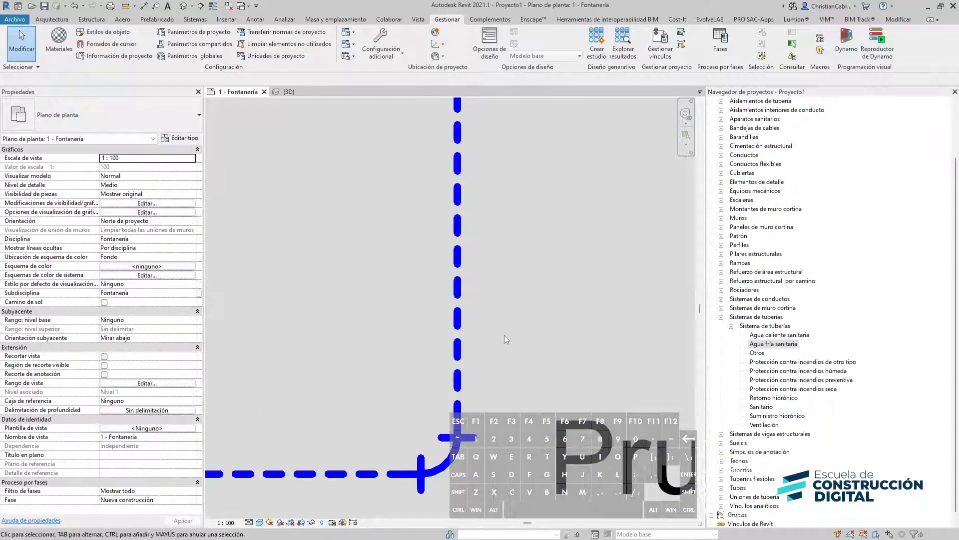
{"action": "scroll", "coordinate": [484, 279], "scroll_direction": "up", "scroll_amount": 1}
{"action": "key", "text": "ctrl+1"}
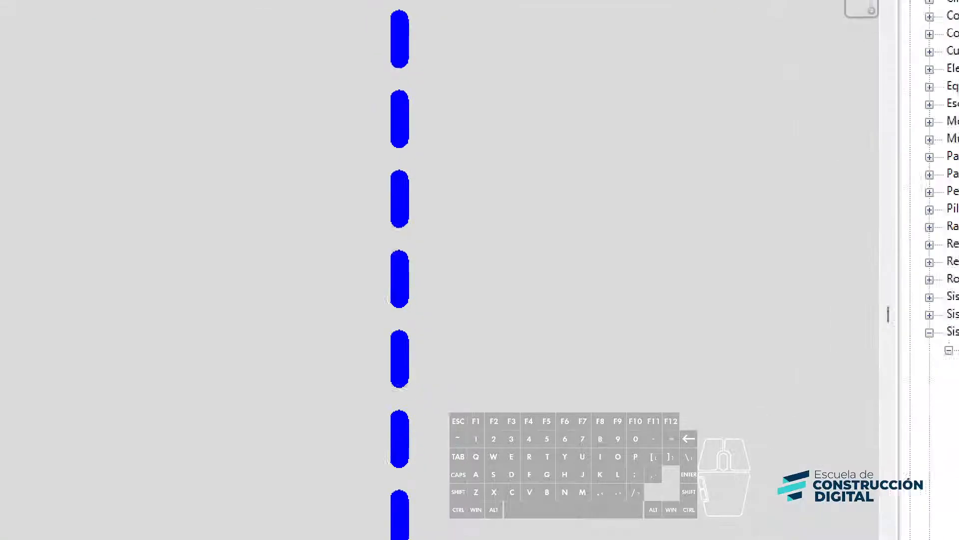
{"action": "left_click", "coordinate": [492, 301]}
{"action": "left_click_drag", "start_coordinate": [416, 283], "coordinate": [505, 334], "text": "ctrl+shift"}
{"action": "key", "text": "Escape"}
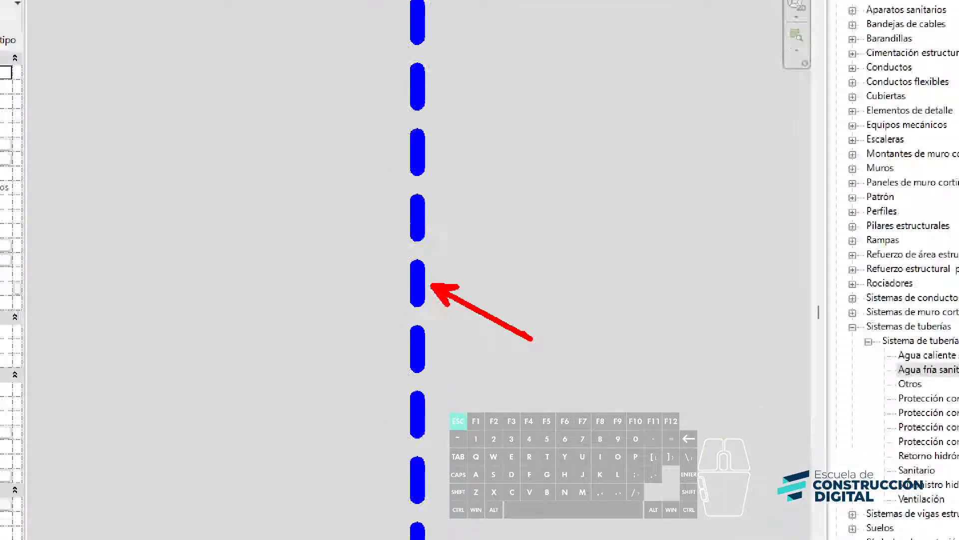
{"action": "scroll", "coordinate": [519, 322], "scroll_direction": "down", "scroll_amount": 4}
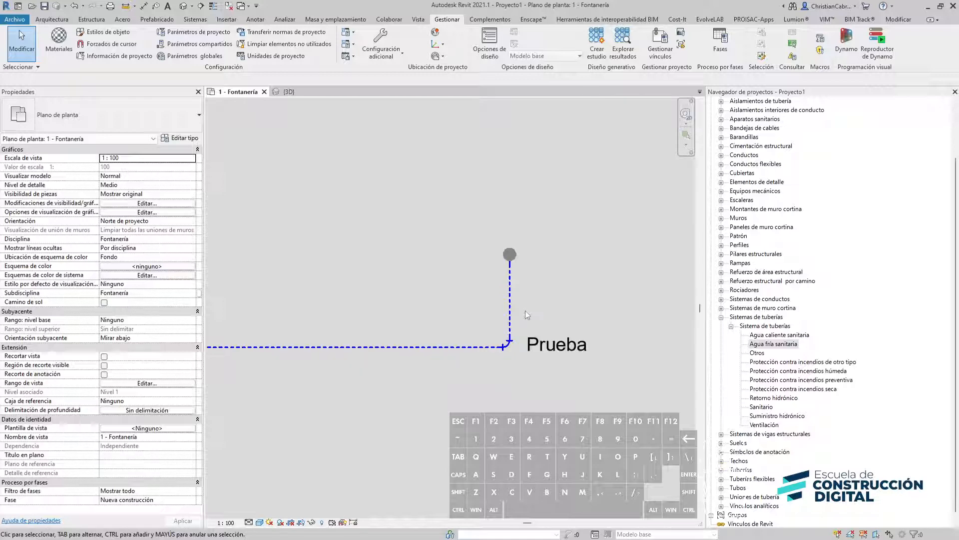
{"action": "scroll", "coordinate": [565, 301], "scroll_direction": "up", "scroll_amount": 3}
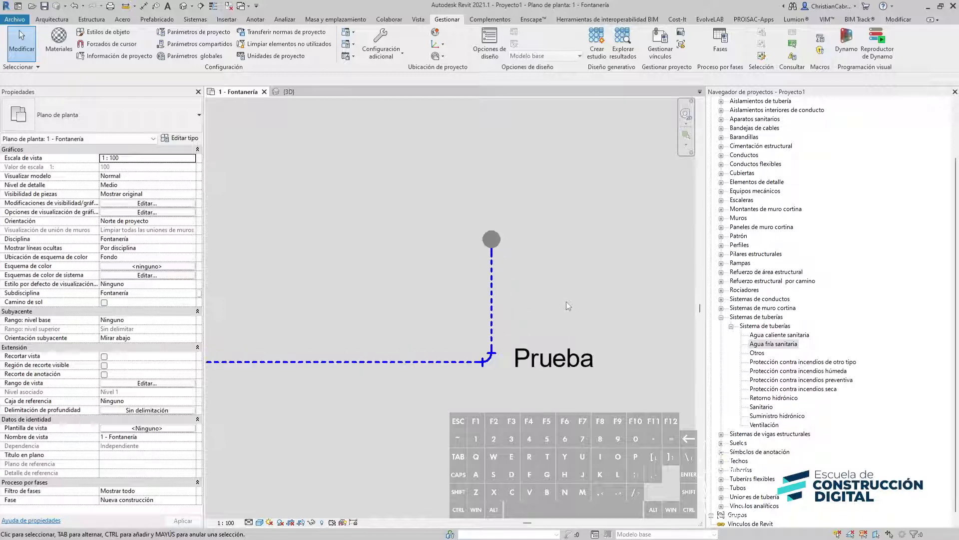
- Open the Dash Dot - ECD line pattern for editing and set its Trazo length to 1.5 mm
{"action": "left_click", "coordinate": [386, 56]}
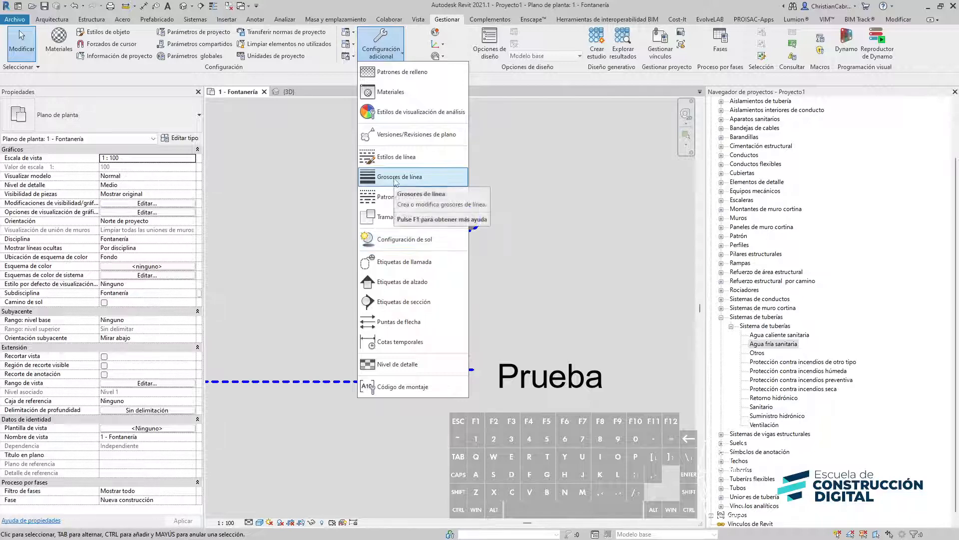
{"action": "left_click", "coordinate": [398, 197]}
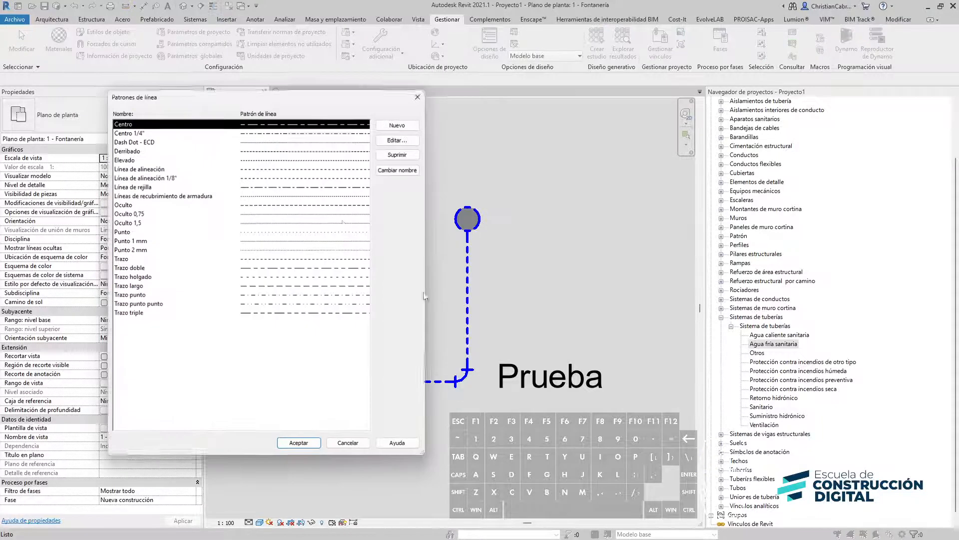
{"action": "left_click", "coordinate": [141, 144]}
{"action": "left_click", "coordinate": [397, 140]}
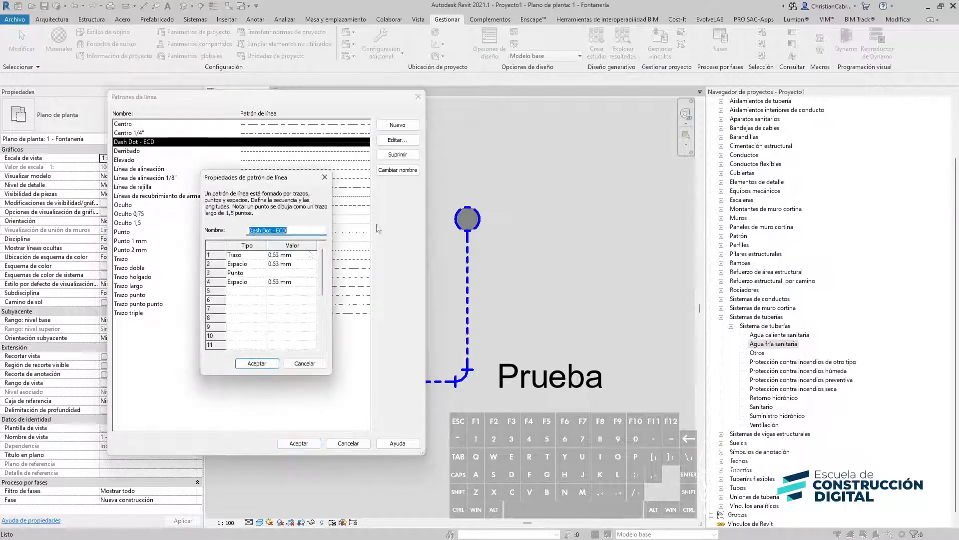
{"action": "left_click", "coordinate": [300, 255]}
{"action": "type", "text": "1."}
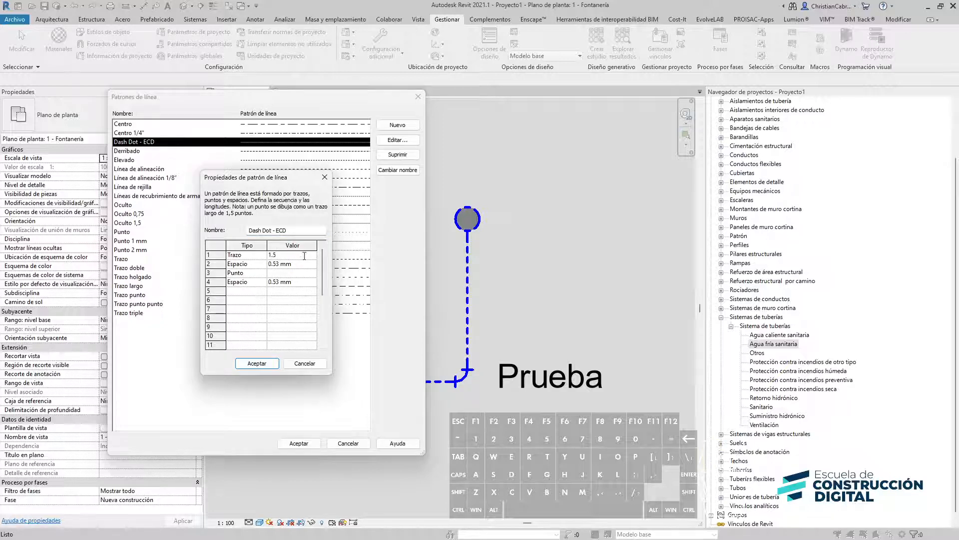
{"action": "type", "text": "5"}
- Adjust the two Espacio lengths of Dash Dot - ECD, setting the last one to 0.6 mm, and apply the pattern changes
{"action": "left_click", "coordinate": [307, 262]}
{"action": "type", "text": "1.5"}
{"action": "left_click", "coordinate": [303, 281]}
{"action": "left_click", "coordinate": [302, 267]}
{"action": "key", "text": "BackSpace"}
{"action": "left_click", "coordinate": [302, 281]}
{"action": "type", "text": ".6"}
{"action": "left_click", "coordinate": [274, 361]}
{"action": "left_click", "coordinate": [299, 443]}
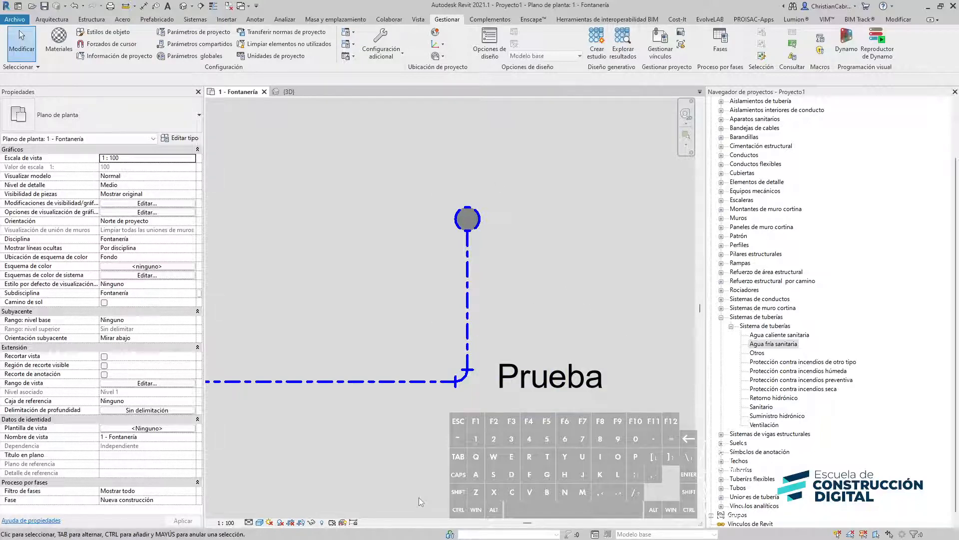
{"action": "key", "text": "ctrl+1"}
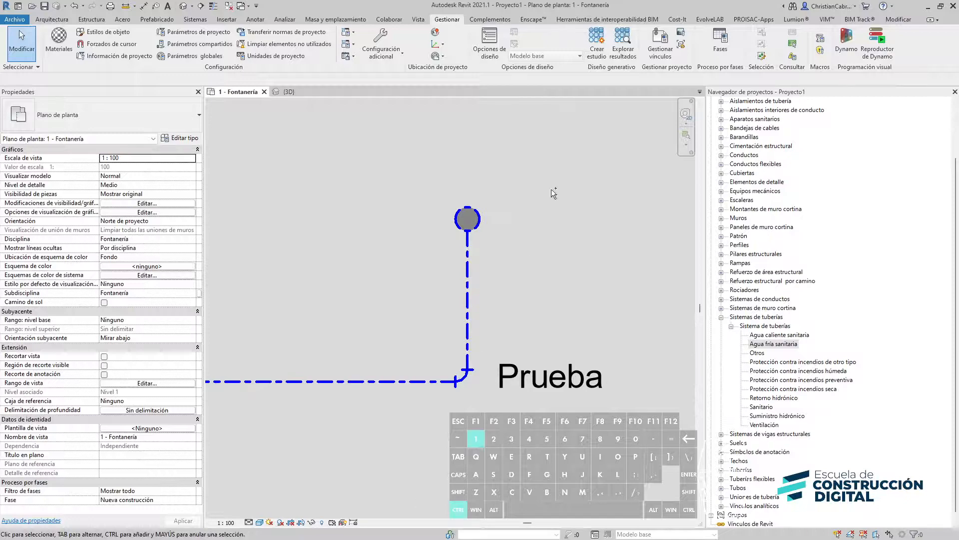
{"action": "left_click", "coordinate": [497, 214]}
{"action": "left_click_drag", "start_coordinate": [445, 281], "coordinate": [565, 308], "text": "ctrl+shift"}
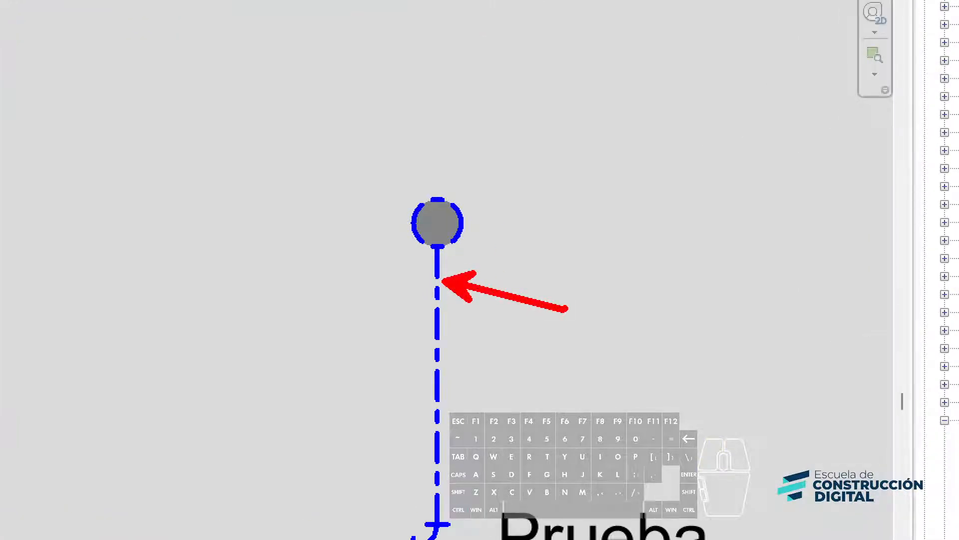
{"action": "key", "text": "Escape"}
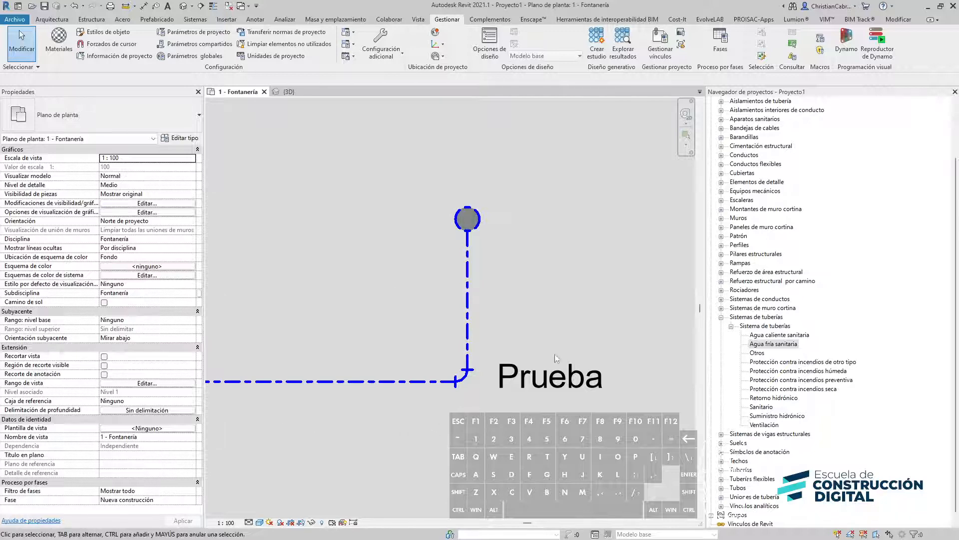
- Set both Espacio lengths of the Dash Dot - ECD line pattern to 1 mm and apply the pattern changes
{"action": "left_click", "coordinate": [381, 50]}
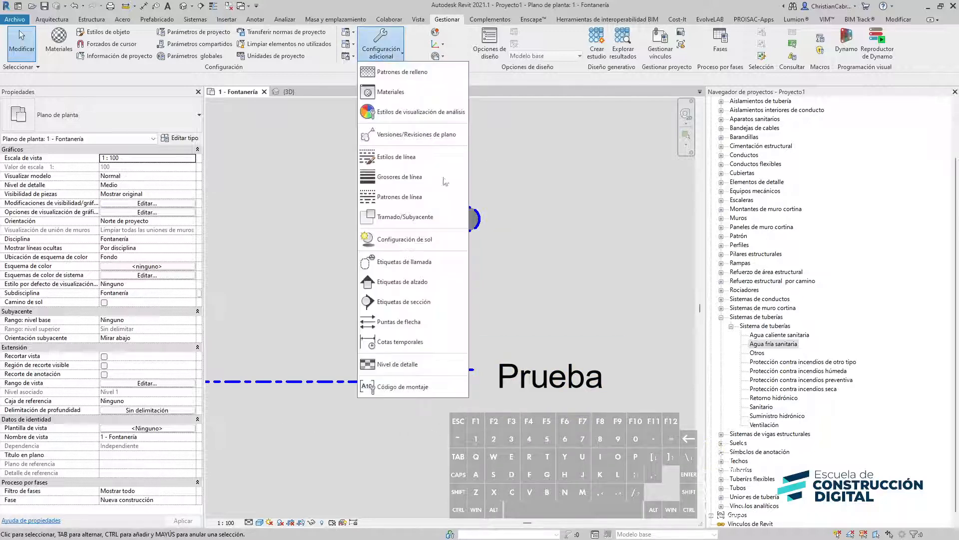
{"action": "left_click", "coordinate": [398, 200]}
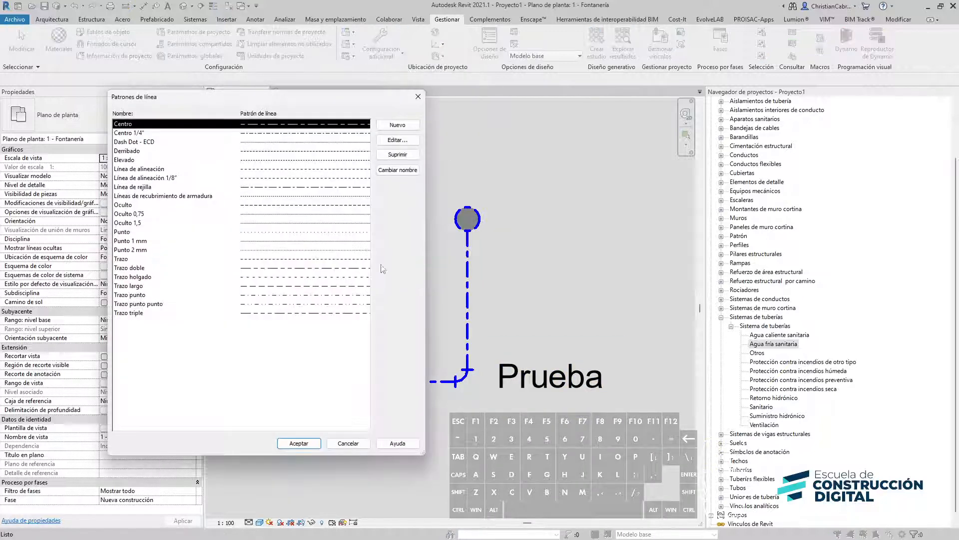
{"action": "left_click", "coordinate": [150, 142]}
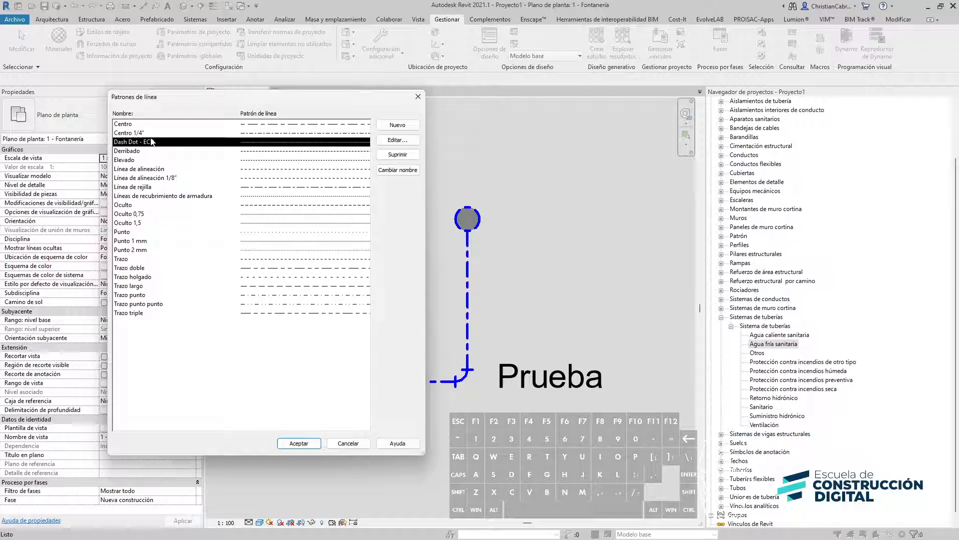
{"action": "left_click", "coordinate": [397, 140]}
{"action": "double_click", "coordinate": [272, 264]}
{"action": "type", "text": "1"}
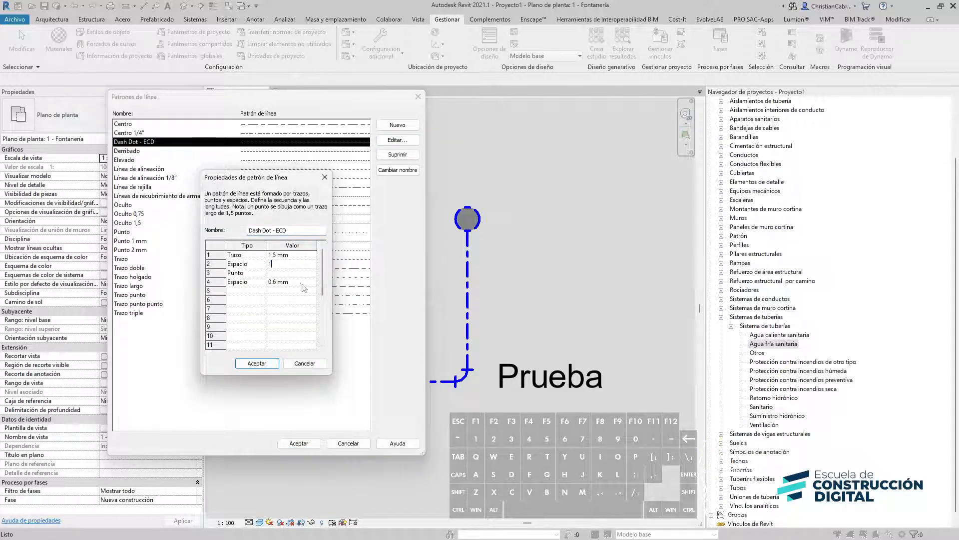
{"action": "double_click", "coordinate": [273, 281]}
{"action": "type", "text": "1"}
{"action": "left_click", "coordinate": [268, 363]}
{"action": "left_click", "coordinate": [299, 443]}
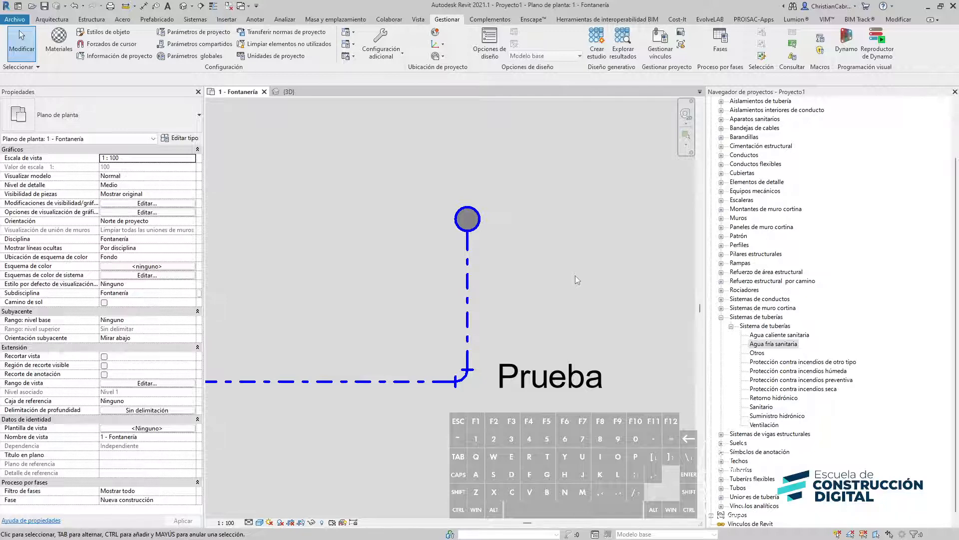
{"action": "key", "text": "ctrl+1"}
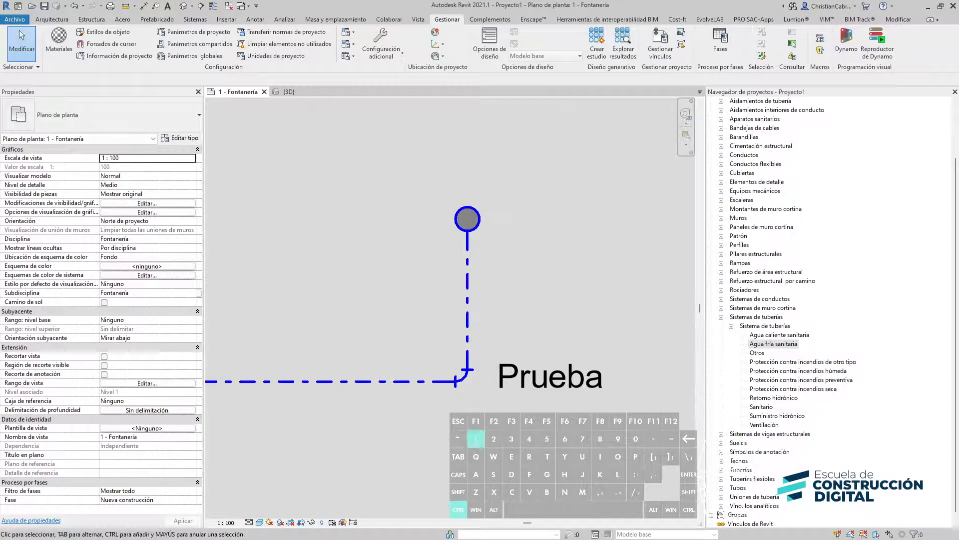
{"action": "left_click", "coordinate": [468, 382]}
{"action": "mouse_move", "coordinate": [434, 330]}
{"action": "left_mouse_down"}
{"action": "mouse_move", "coordinate": [405, 330]}
{"action": "mouse_move", "coordinate": [508, 392]}
{"action": "mouse_move", "coordinate": [440, 328]}
{"action": "left_mouse_up"}
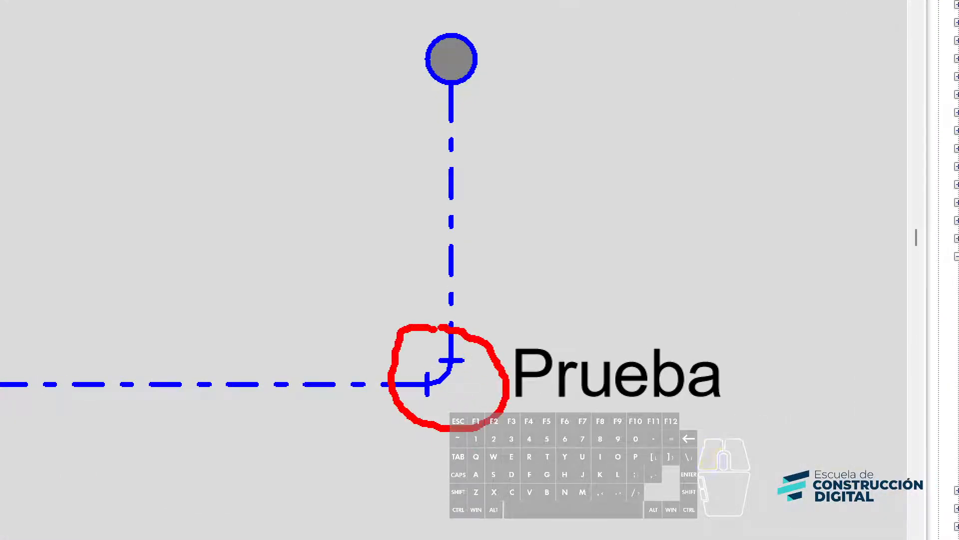
{"action": "mouse_move", "coordinate": [403, 6]}
{"action": "left_mouse_down"}
{"action": "mouse_move", "coordinate": [439, 122]}
{"action": "mouse_move", "coordinate": [393, 63]}
{"action": "left_mouse_up"}
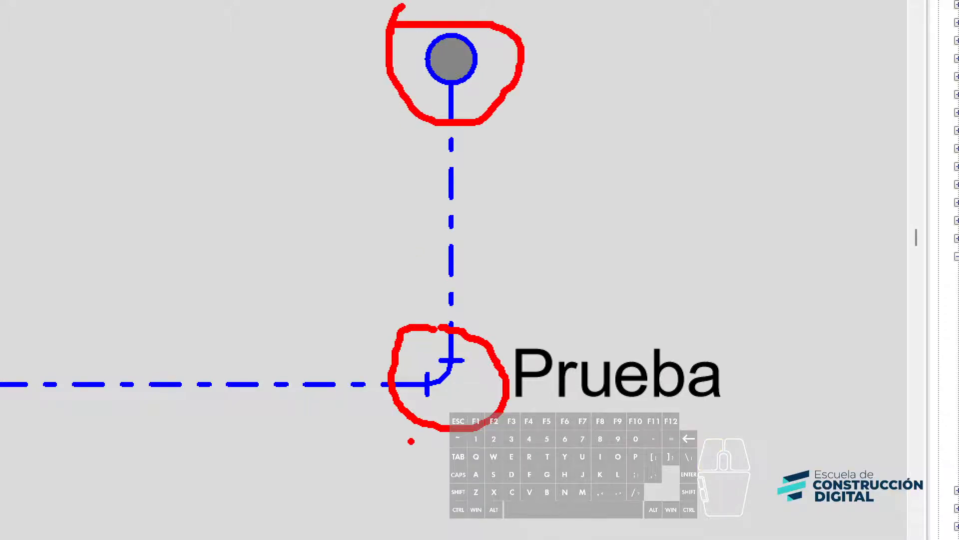
{"action": "key", "text": "Escape"}
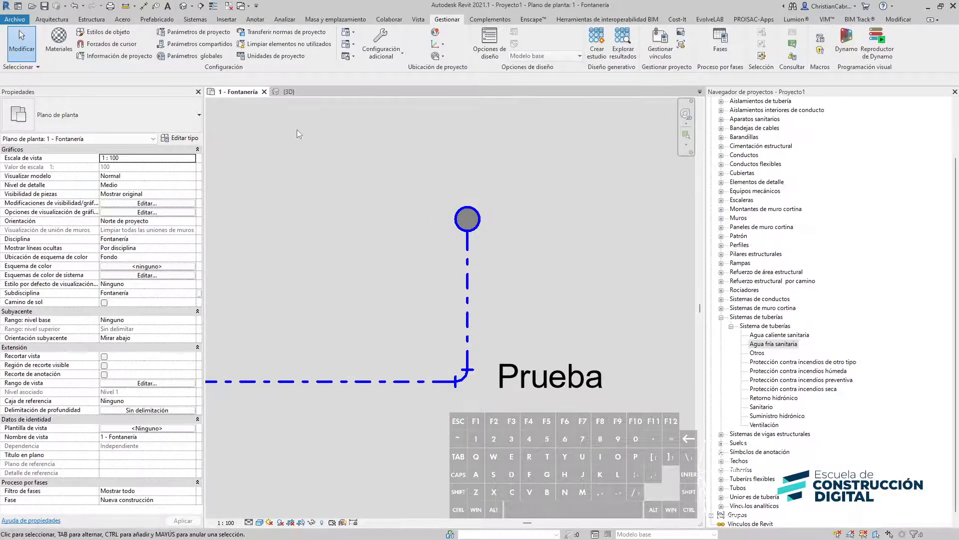
{"action": "left_click", "coordinate": [353, 44]}
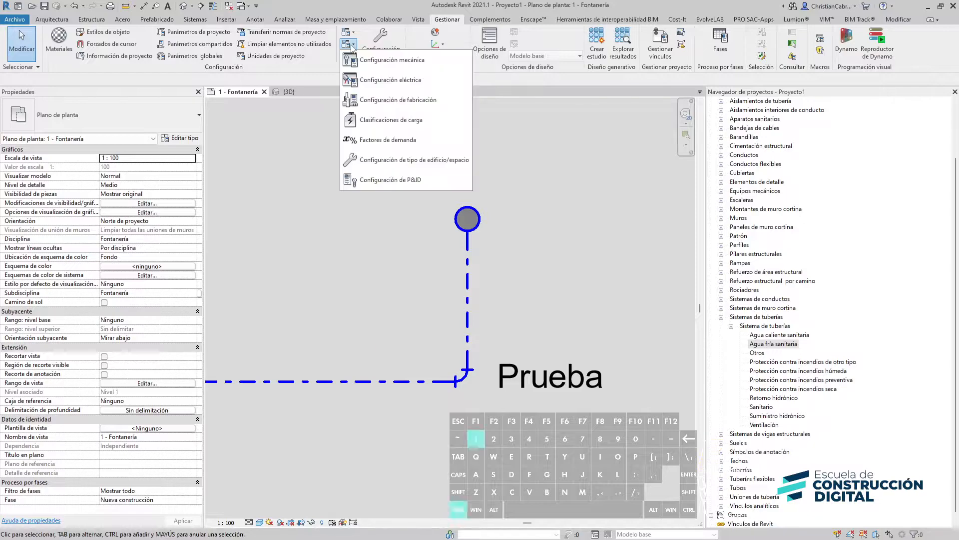
{"action": "left_click_drag", "start_coordinate": [317, 85], "coordinate": [544, 114], "text": "ctrl"}
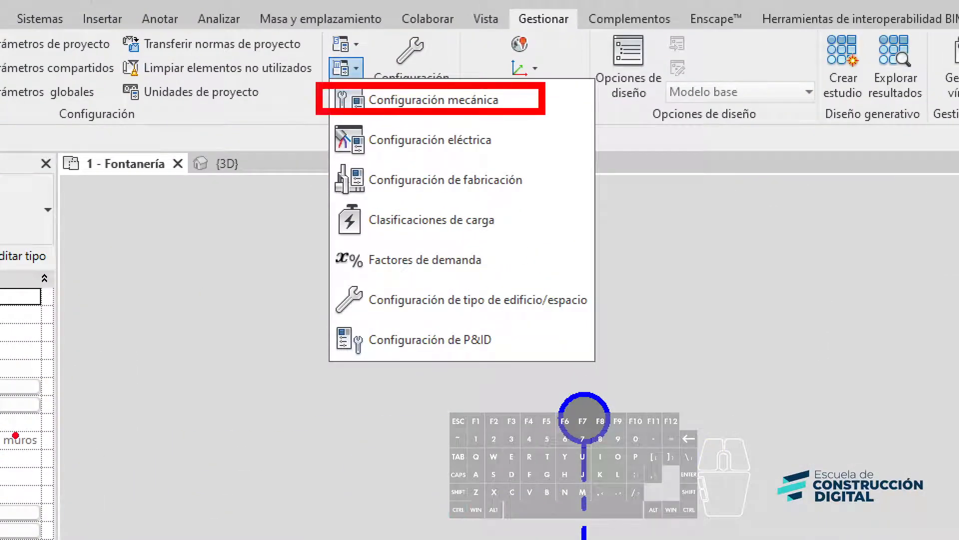
{"action": "left_click_drag", "start_coordinate": [125, 245], "coordinate": [123, 361]}
{"action": "left_click_drag", "start_coordinate": [127, 276], "coordinate": [219, 313]}
{"action": "left_click_drag", "start_coordinate": [287, 249], "coordinate": [249, 353]}
{"action": "key", "text": "Escape"}
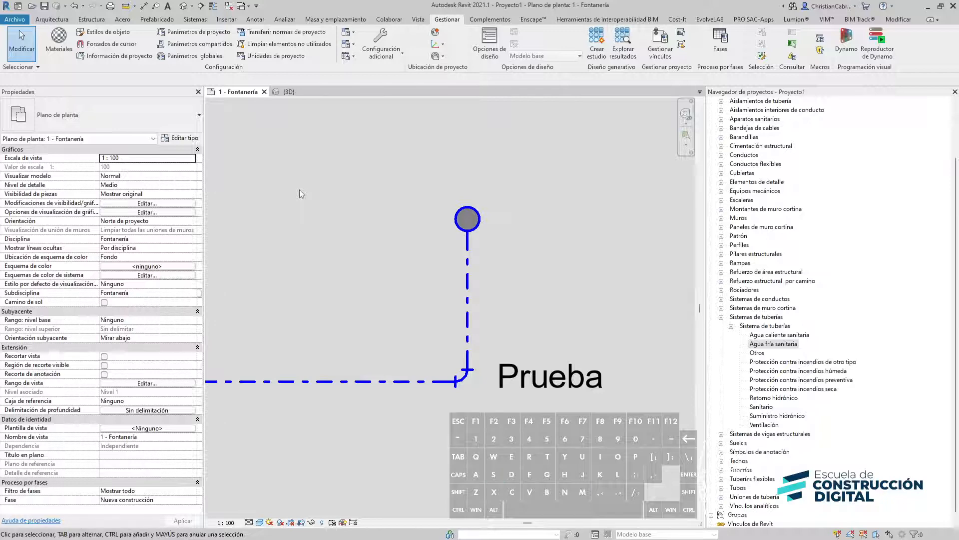
- Open Configuración mecánica and review the fitting and rise/drop annotation sizes under Configuración de tuberías, along with the view scale
{"action": "key", "text": "Escape"}
{"action": "key", "text": "m"}
{"action": "key", "text": "s"}
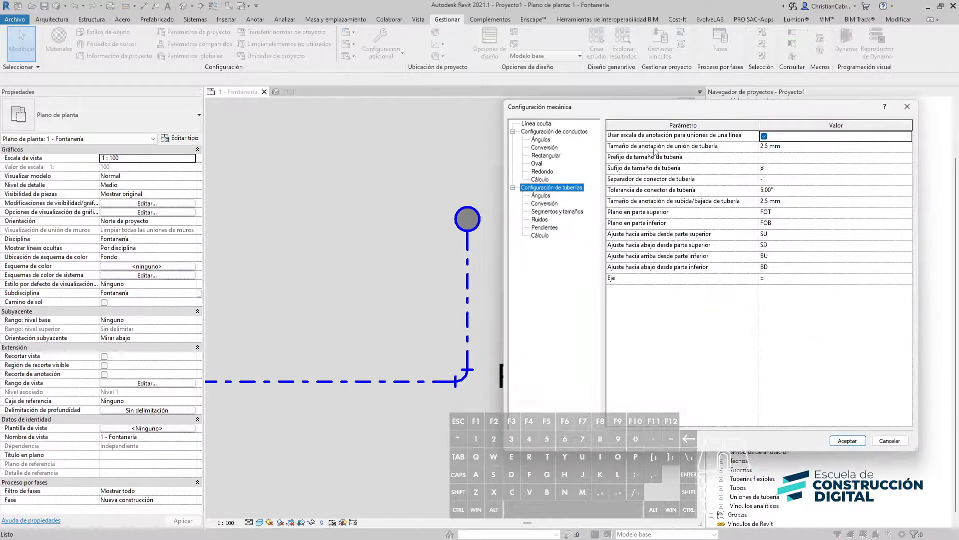
{"action": "left_click_drag", "start_coordinate": [665, 108], "coordinate": [187, 28]}
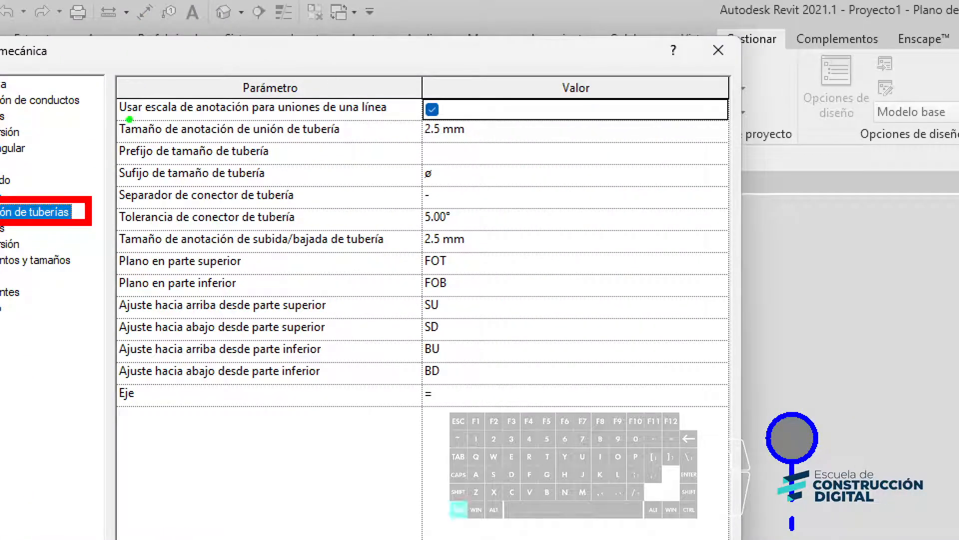
{"action": "mouse_move", "coordinate": [106, 114]}
{"action": "left_mouse_down", "text": "ctrl"}
{"action": "mouse_move", "coordinate": [165, 134]}
{"action": "mouse_move", "coordinate": [517, 144]}
{"action": "left_mouse_up", "text": "ctrl"}
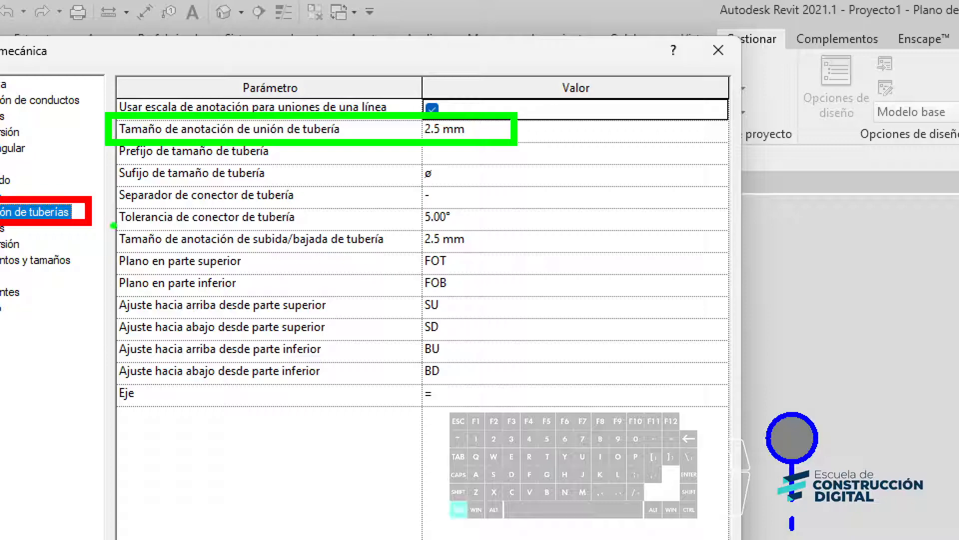
{"action": "mouse_move", "coordinate": [107, 223]}
{"action": "left_mouse_down", "text": "ctrl"}
{"action": "mouse_move", "coordinate": [413, 287]}
{"action": "mouse_move", "coordinate": [494, 256]}
{"action": "left_mouse_up", "text": "ctrl"}
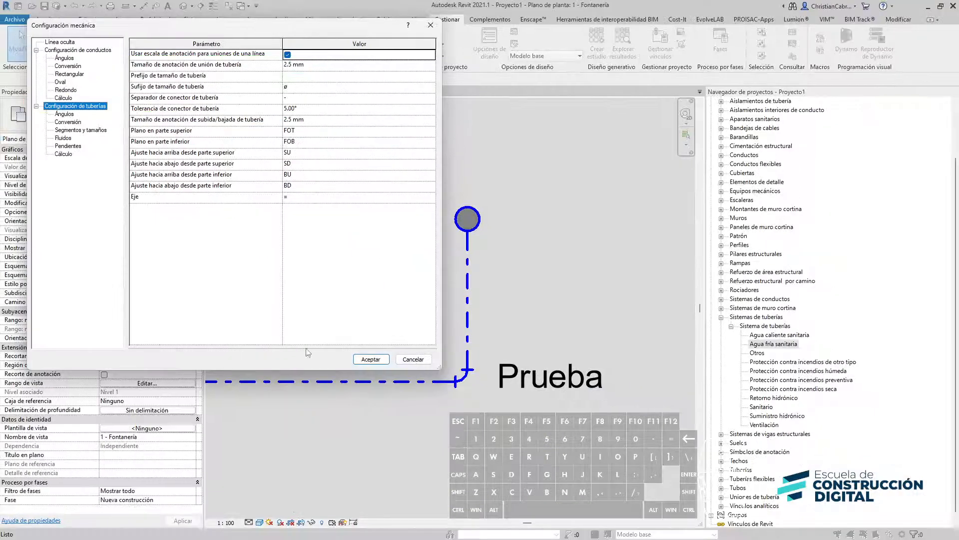
{"action": "key", "text": "ctrl+1"}
{"action": "left_click_drag", "start_coordinate": [258, 487], "coordinate": [252, 511]}
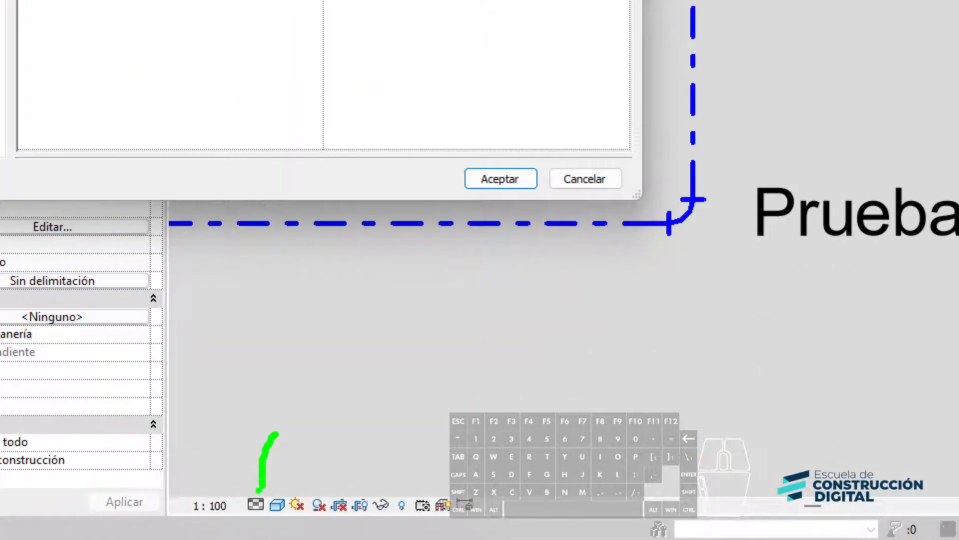
{"action": "key", "text": "Escape"}
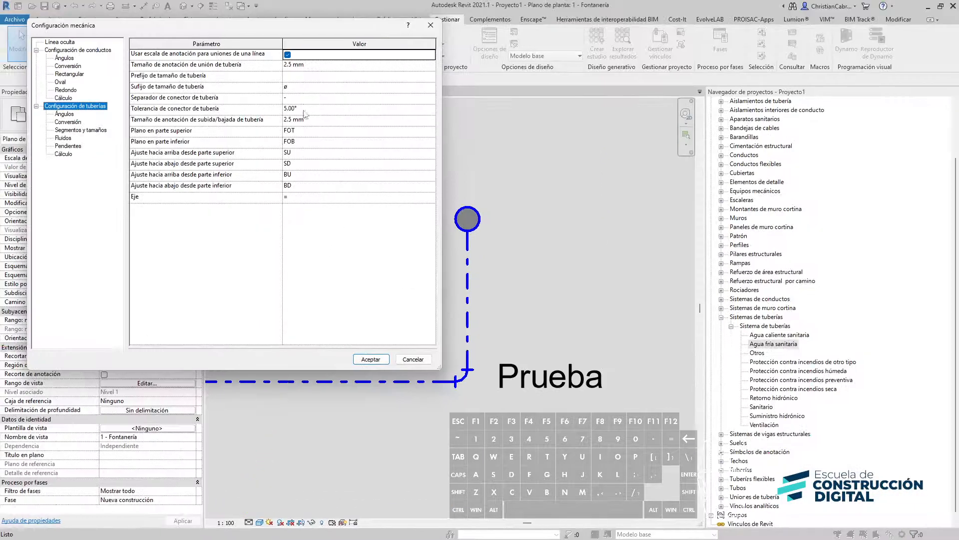
- Set Tamaño de anotación de unión de tubería to 5 mm, apply it and inspect the elbow symbol beside the Prueba text
{"action": "left_click", "coordinate": [325, 71]}
{"action": "left_click", "coordinate": [325, 68]}
{"action": "type", "text": "5"}
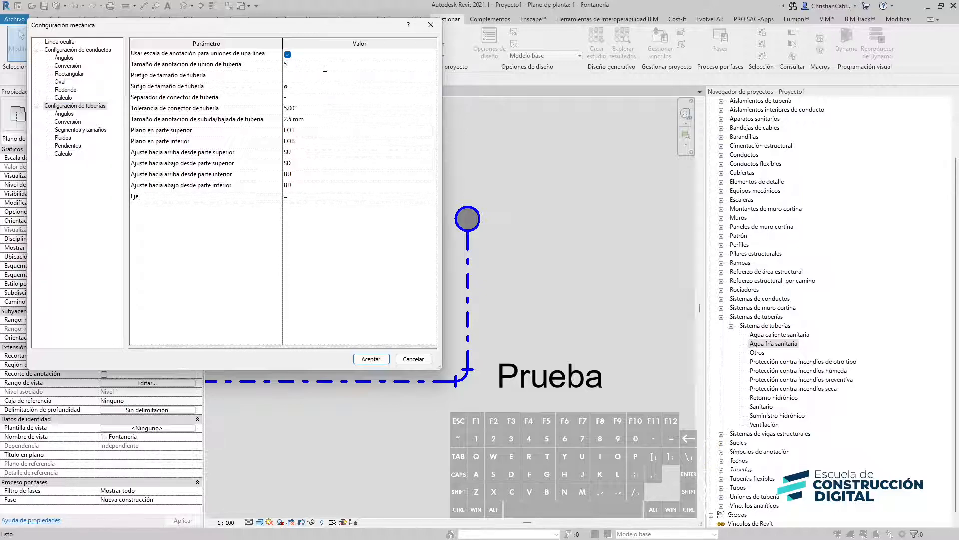
{"action": "left_click", "coordinate": [375, 357]}
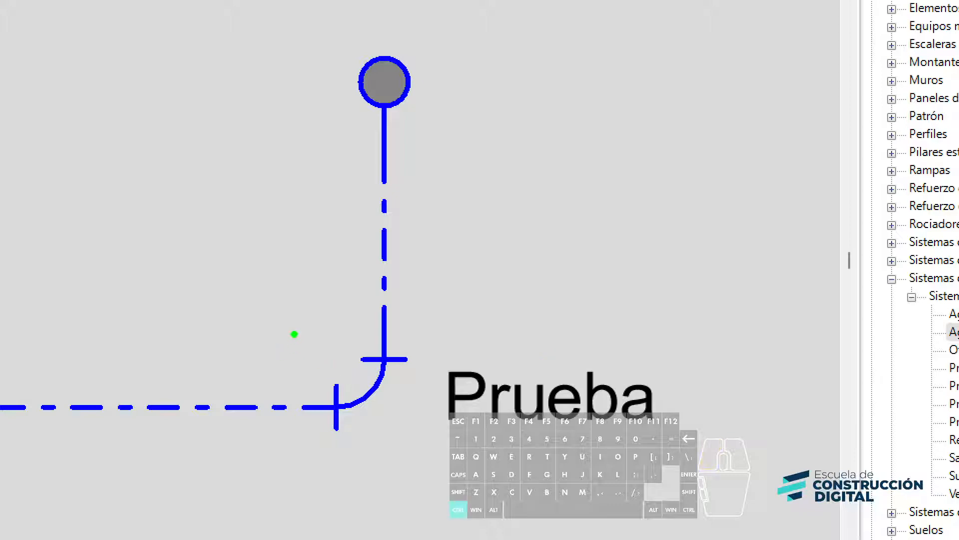
{"action": "left_click_drag", "start_coordinate": [293, 327], "coordinate": [420, 475], "text": "ctrl"}
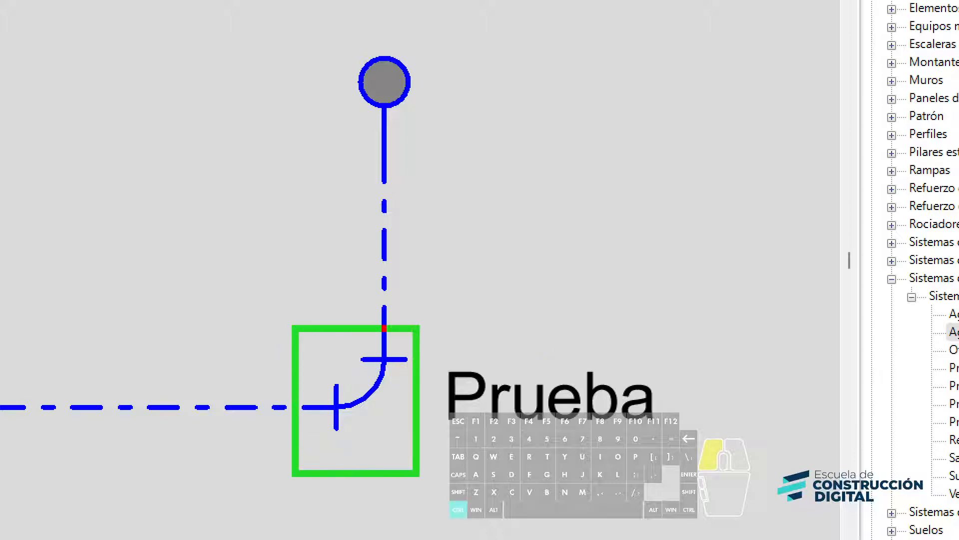
{"action": "key", "text": "r"}
{"action": "mouse_move", "coordinate": [432, 356]}
{"action": "left_mouse_down", "text": "ctrl"}
{"action": "mouse_move", "coordinate": [468, 386]}
{"action": "mouse_move", "coordinate": [696, 447]}
{"action": "left_mouse_up", "text": "ctrl"}
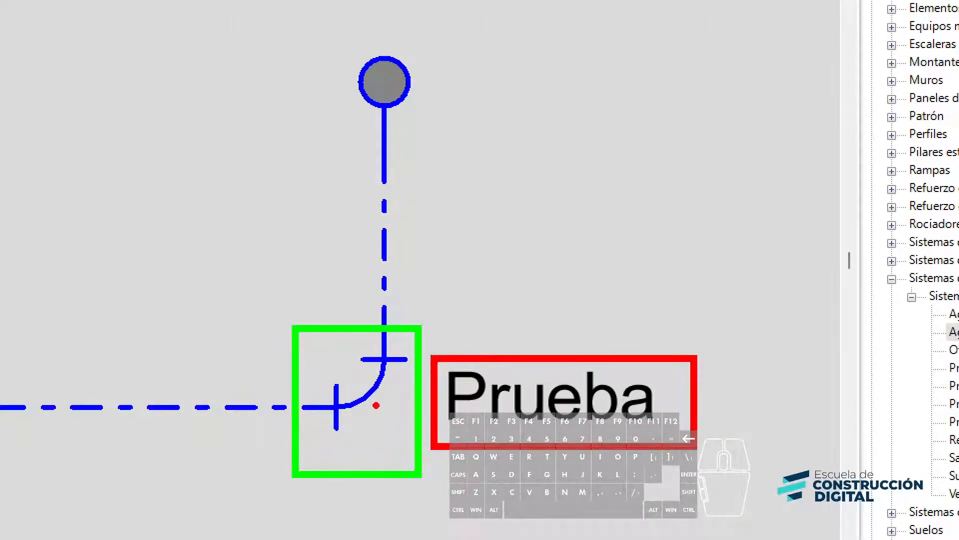
{"action": "key", "text": "Escape"}
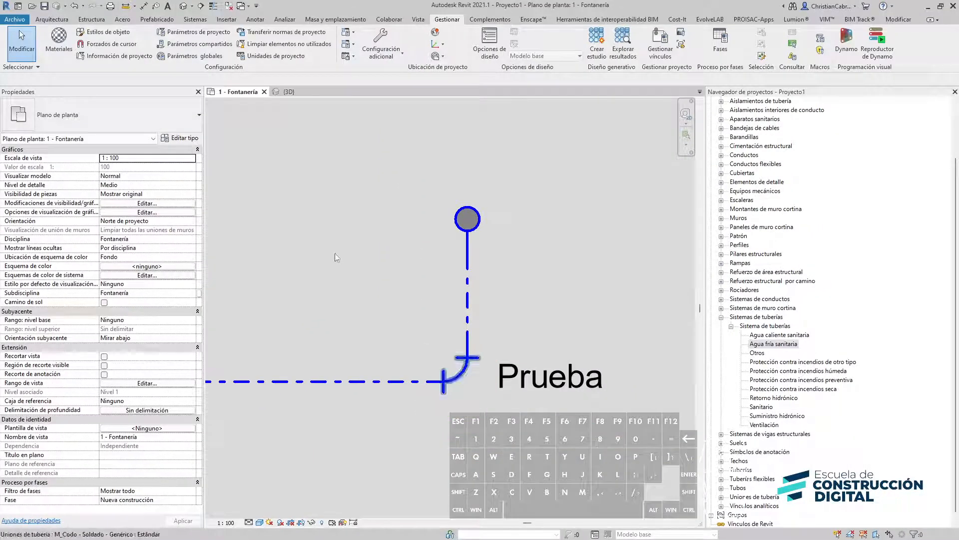
- Reopen the mechanical settings, set Tamaño de anotación de unión de tubería to 1 mm, and inspect the elbow up close
{"action": "key", "text": "m"}
{"action": "key", "text": "s"}
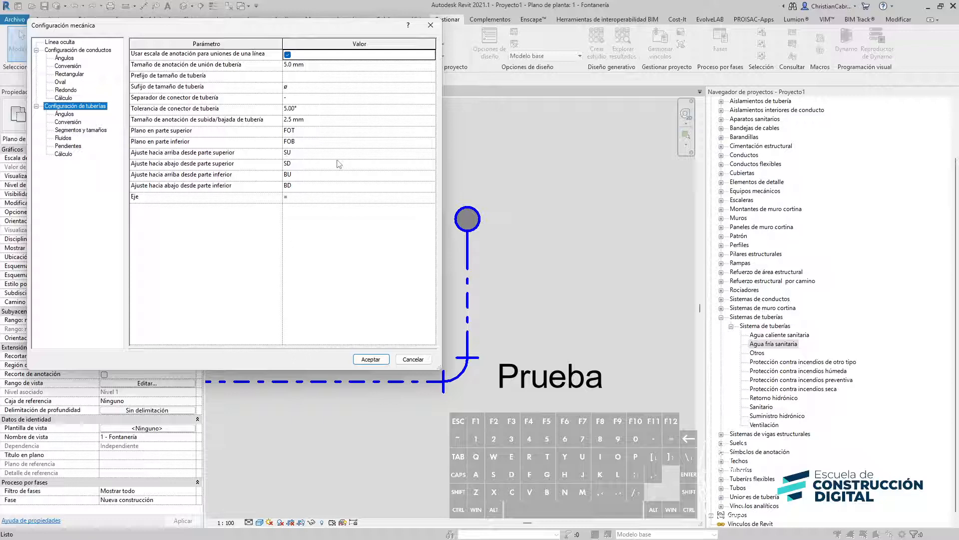
{"action": "left_click", "coordinate": [314, 66]}
{"action": "type", "text": "1"}
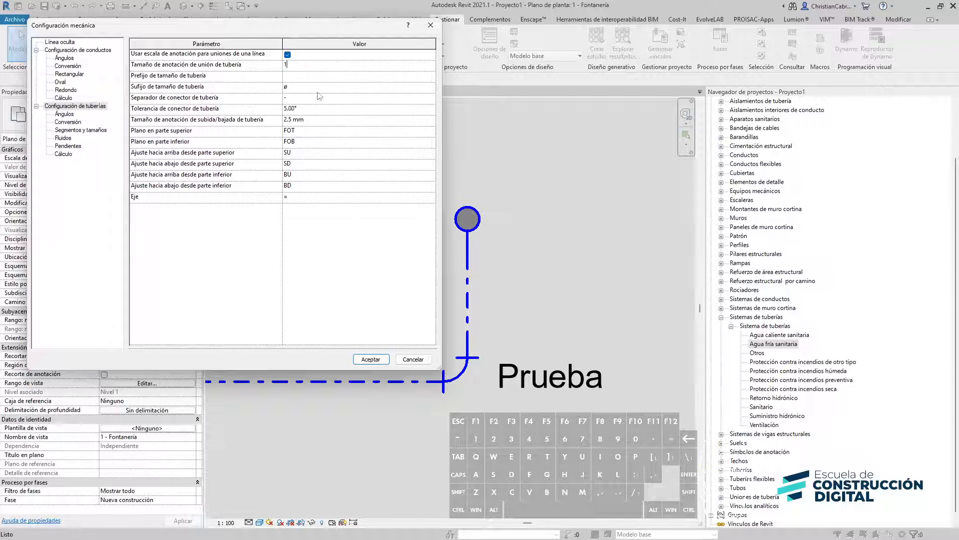
{"action": "left_click", "coordinate": [371, 359]}
{"action": "scroll", "coordinate": [478, 387], "scroll_direction": "up", "scroll_amount": 1}
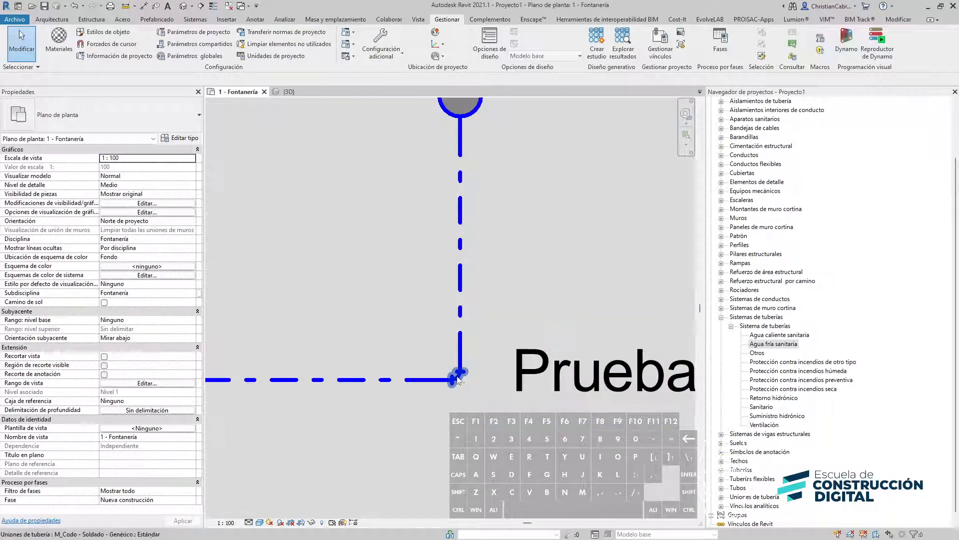
- Restore Tamaño de anotación de unión de tubería to 2.5 mm in the mechanical settings and apply it
{"action": "key", "text": "m"}
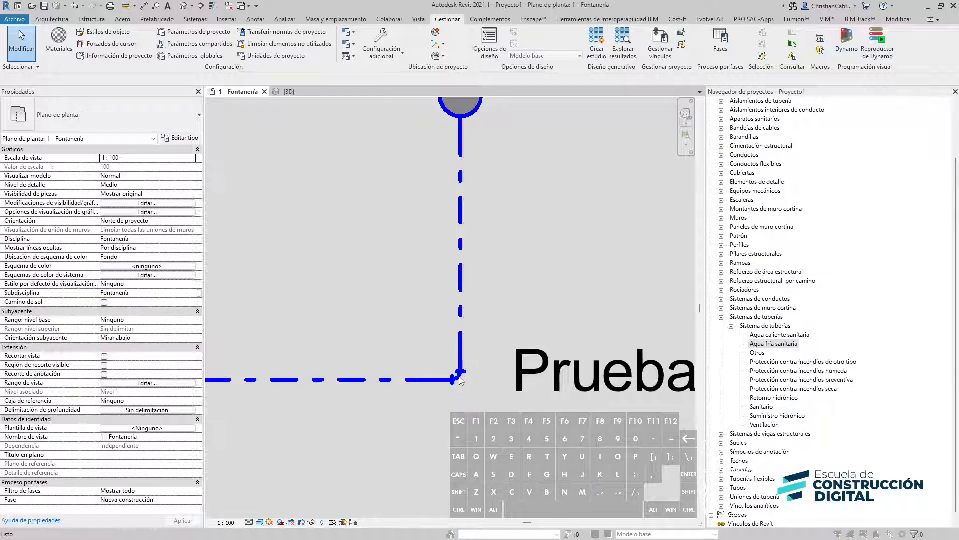
{"action": "key", "text": "s"}
{"action": "left_click", "coordinate": [329, 64]}
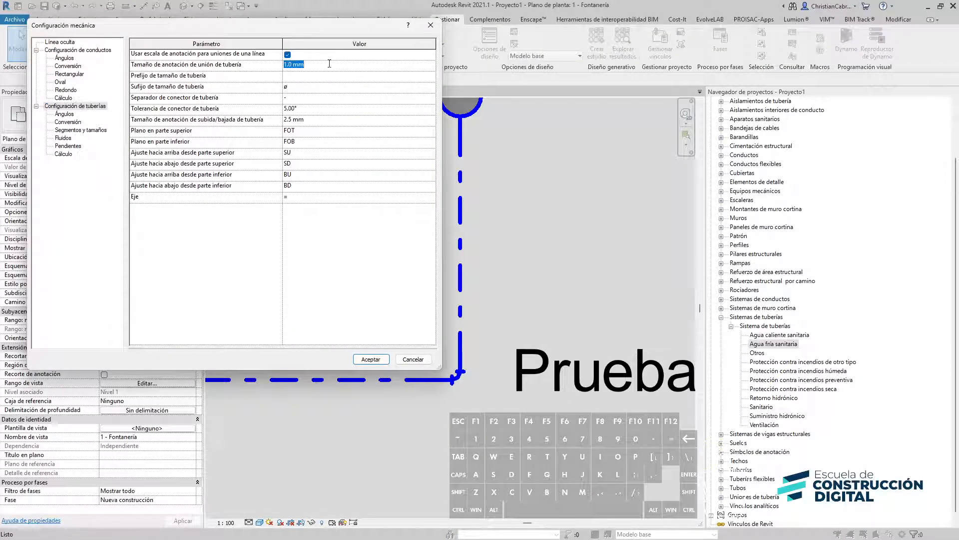
{"action": "type", "text": "2.5"}
{"action": "key", "text": "Return"}
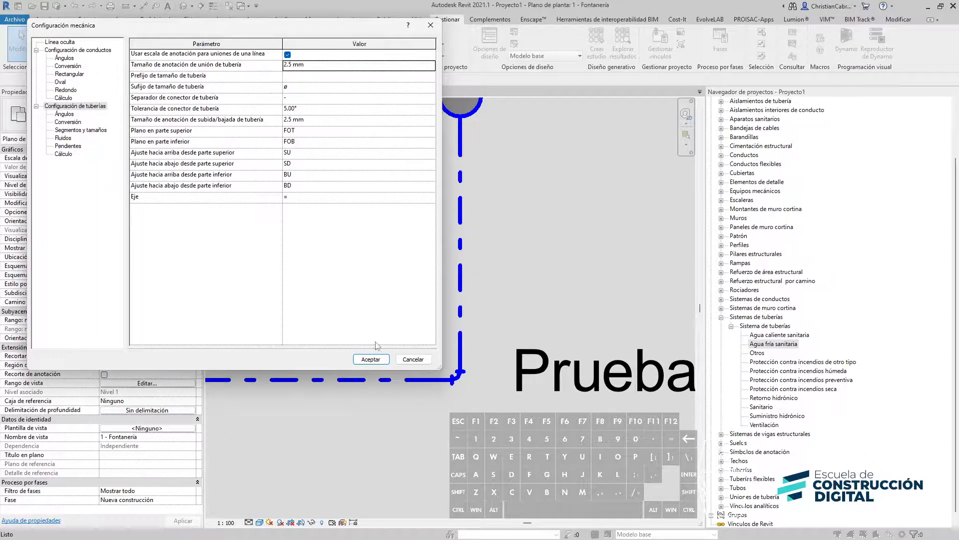
{"action": "left_click", "coordinate": [370, 360]}
- Set Tamaño de anotación de subida/bajada de tubería to 5 mm in the mechanical settings, apply it and inspect the riser symbol
{"action": "middle_click_drag", "start_coordinate": [531, 185], "coordinate": [396, 288]}
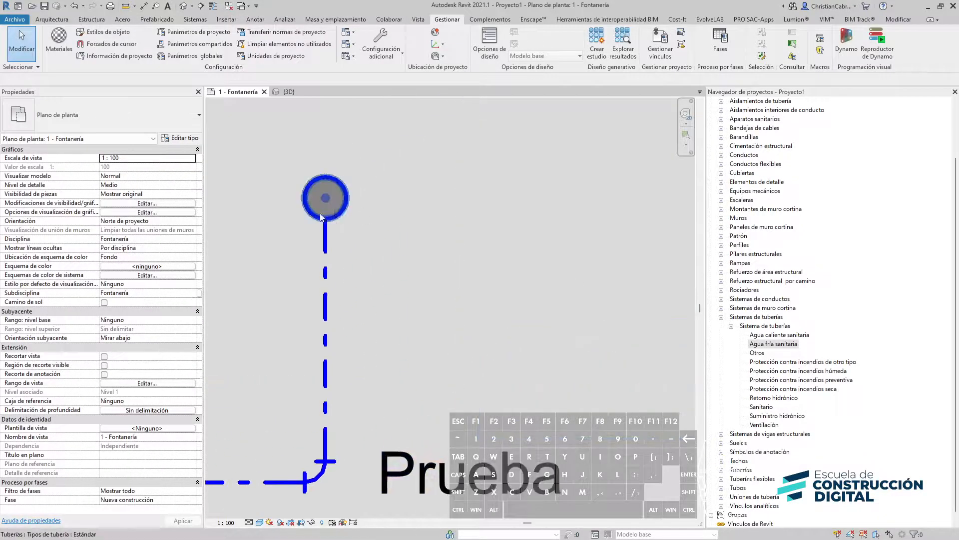
{"action": "key", "text": "m"}
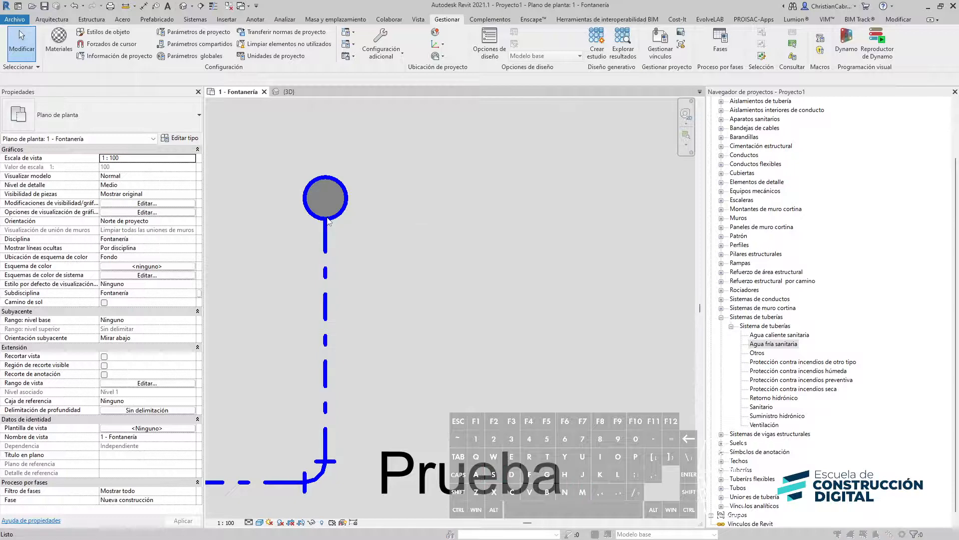
{"action": "key", "text": "s"}
{"action": "left_click", "coordinate": [316, 122]}
{"action": "left_click", "coordinate": [315, 123]}
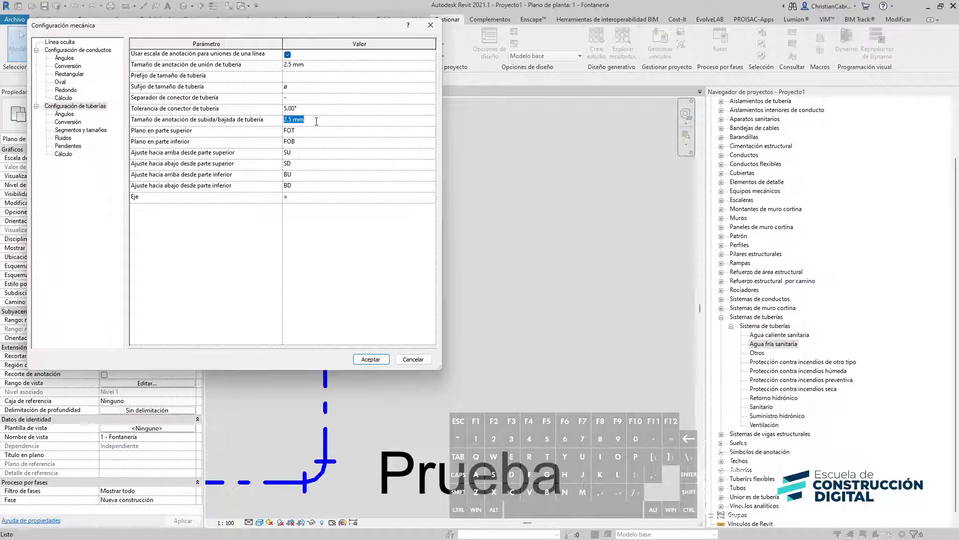
{"action": "type", "text": "5"}
{"action": "left_click", "coordinate": [369, 360]}
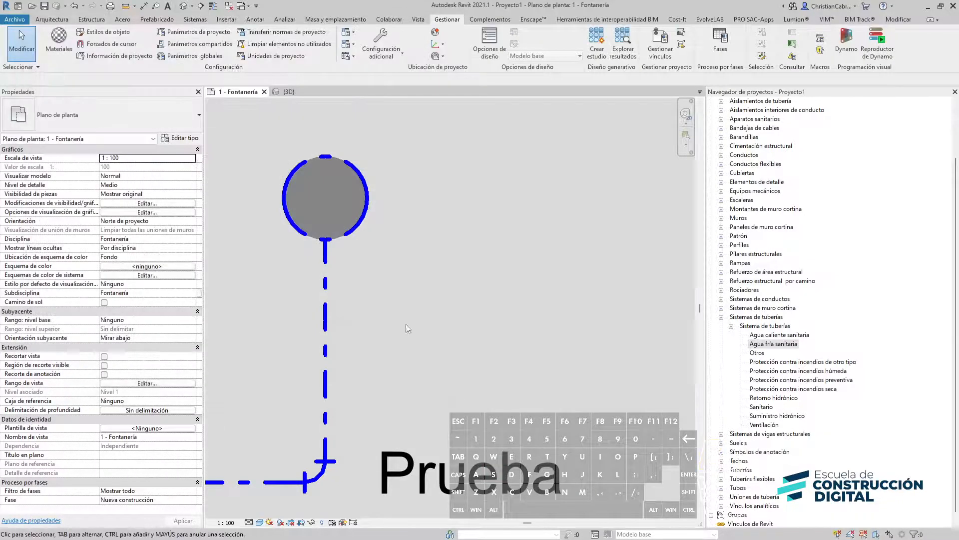
{"action": "middle_click_drag", "start_coordinate": [478, 355], "coordinate": [522, 333]}
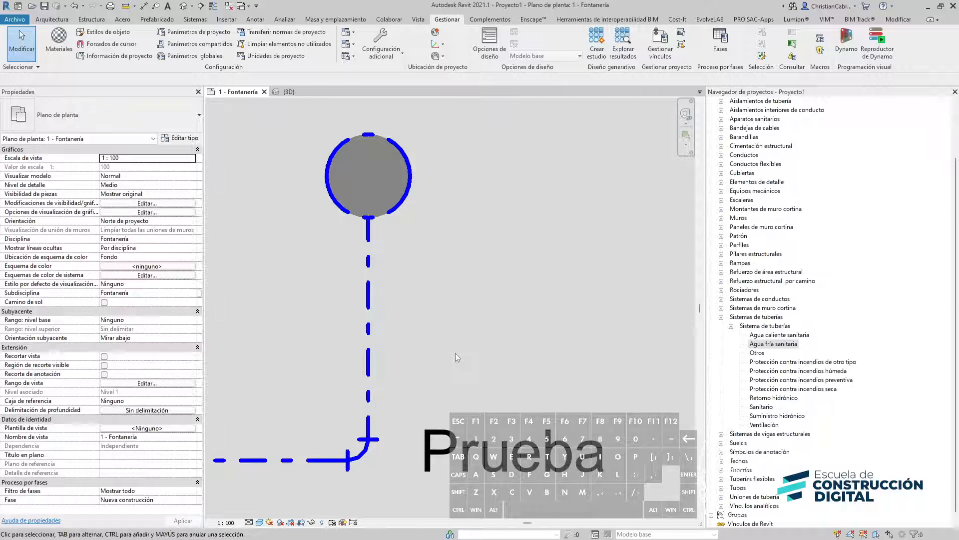
{"action": "key", "text": "ctrl+2"}
{"action": "key", "text": "r"}
{"action": "mouse_move", "coordinate": [517, 272]}
{"action": "left_mouse_down"}
{"action": "mouse_move", "coordinate": [546, 272]}
{"action": "mouse_move", "coordinate": [496, 312]}
{"action": "mouse_move", "coordinate": [496, 325]}
{"action": "left_mouse_up"}
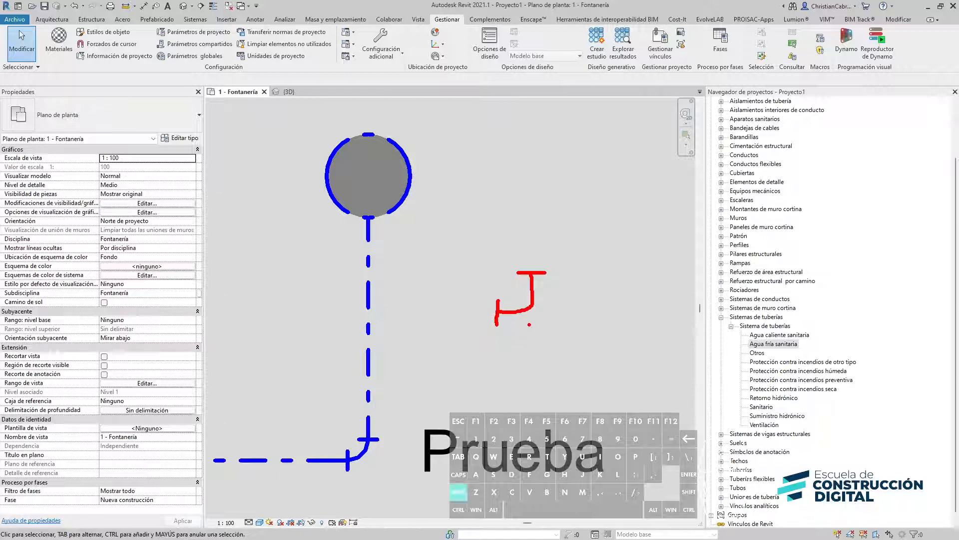
{"action": "left_click_drag", "start_coordinate": [528, 324], "coordinate": [573, 380]}
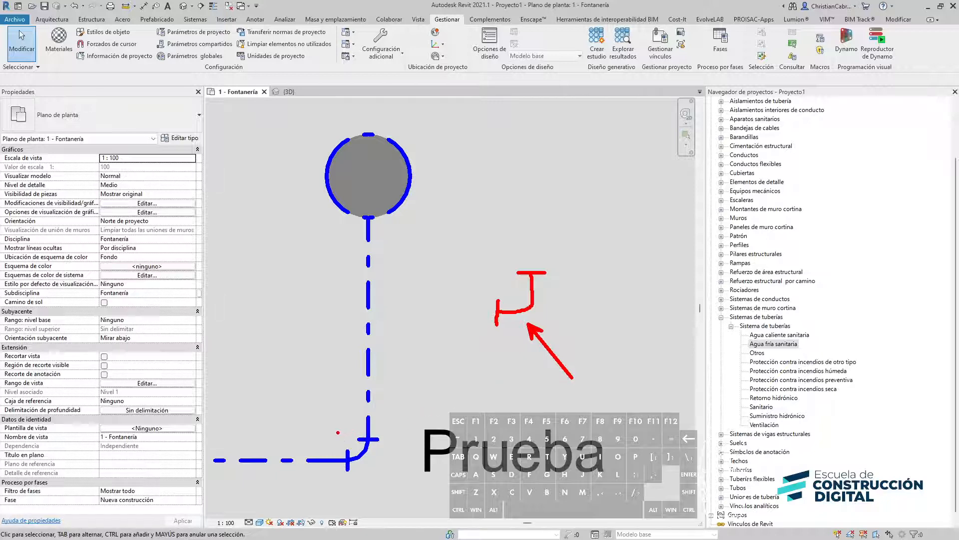
{"action": "left_click_drag", "start_coordinate": [332, 428], "coordinate": [390, 482]}
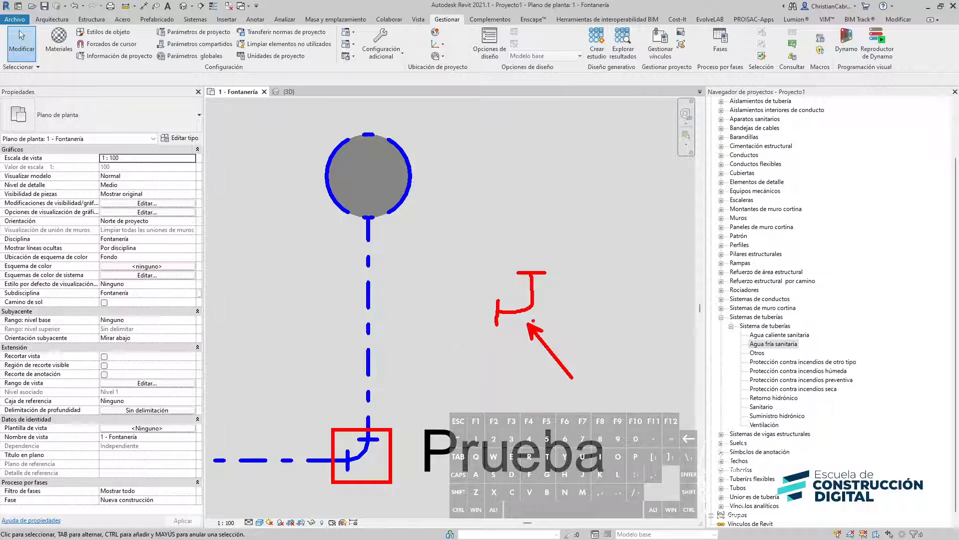
{"action": "left_click_drag", "start_coordinate": [486, 248], "coordinate": [552, 331]}
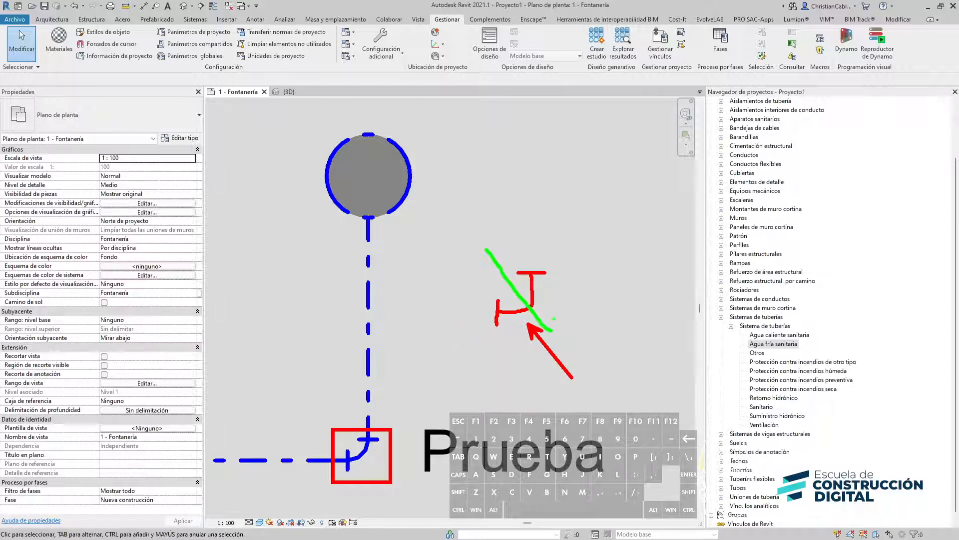
{"action": "left_click_drag", "start_coordinate": [566, 263], "coordinate": [463, 351]}
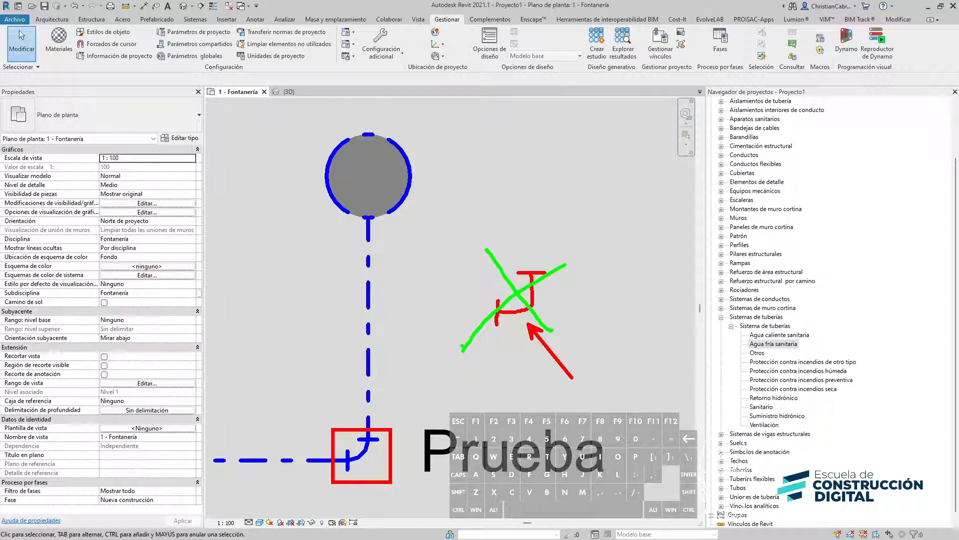
{"action": "key", "text": "Escape"}
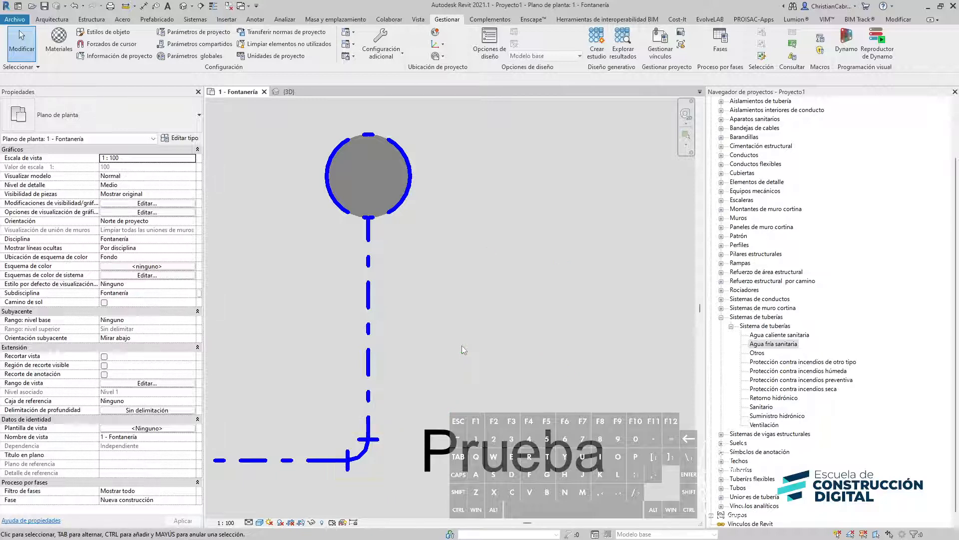
- Compare the pipe graphics in the Fontanería plan by switching its detail level to Alto and finally to Bajo
{"action": "left_click", "coordinate": [259, 522]}
{"action": "left_click", "coordinate": [258, 512]}
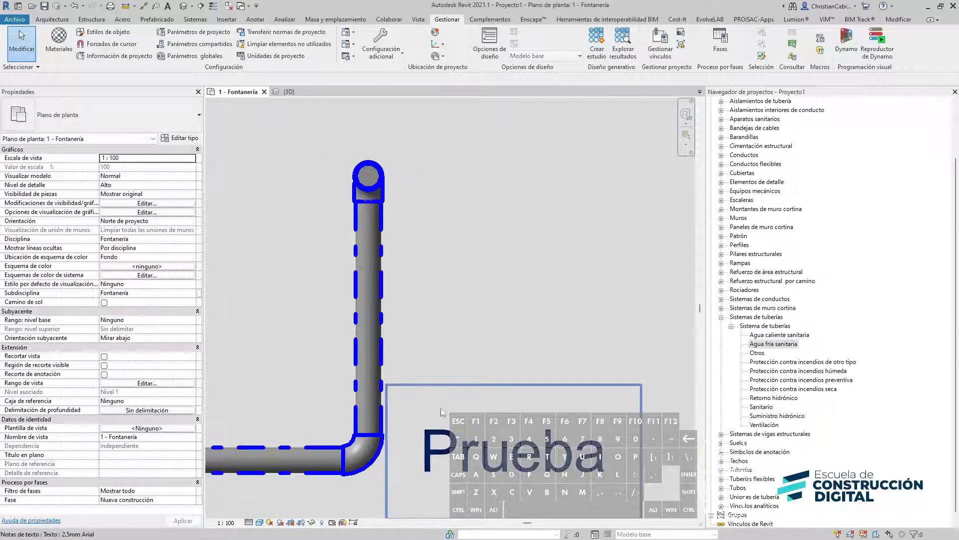
{"action": "left_click", "coordinate": [249, 522]}
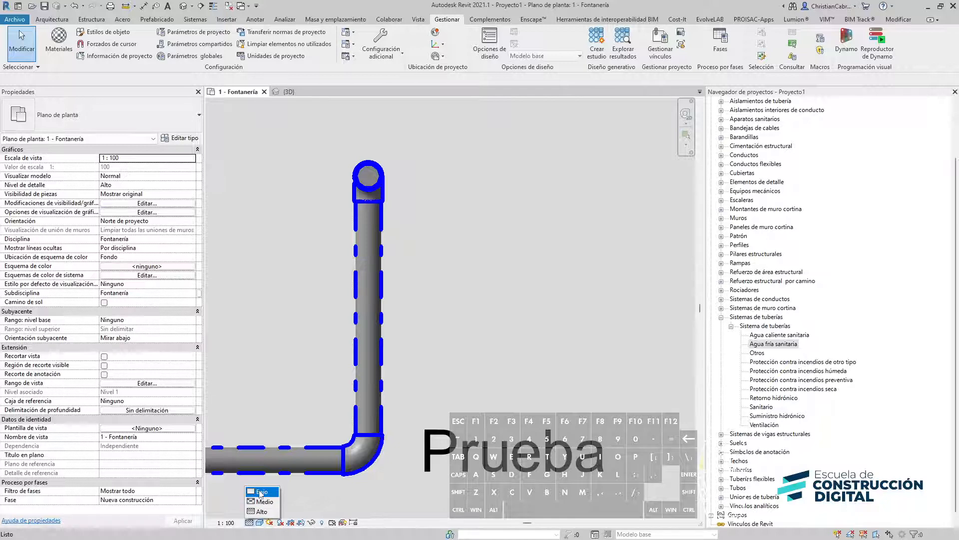
{"action": "left_click", "coordinate": [261, 491]}
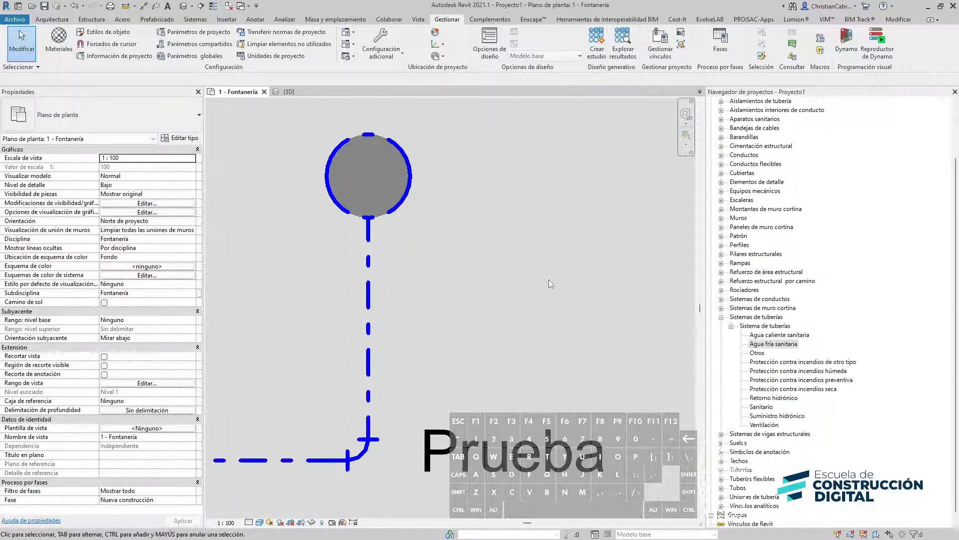